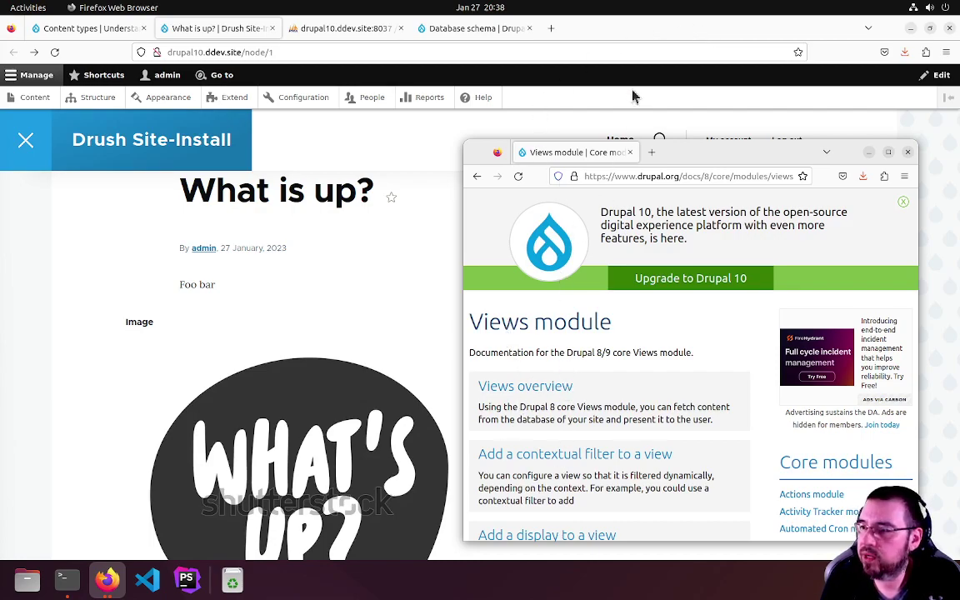
- View the canadaland.com home page in a new browser tab, and close that tab
left_click(624, 41)
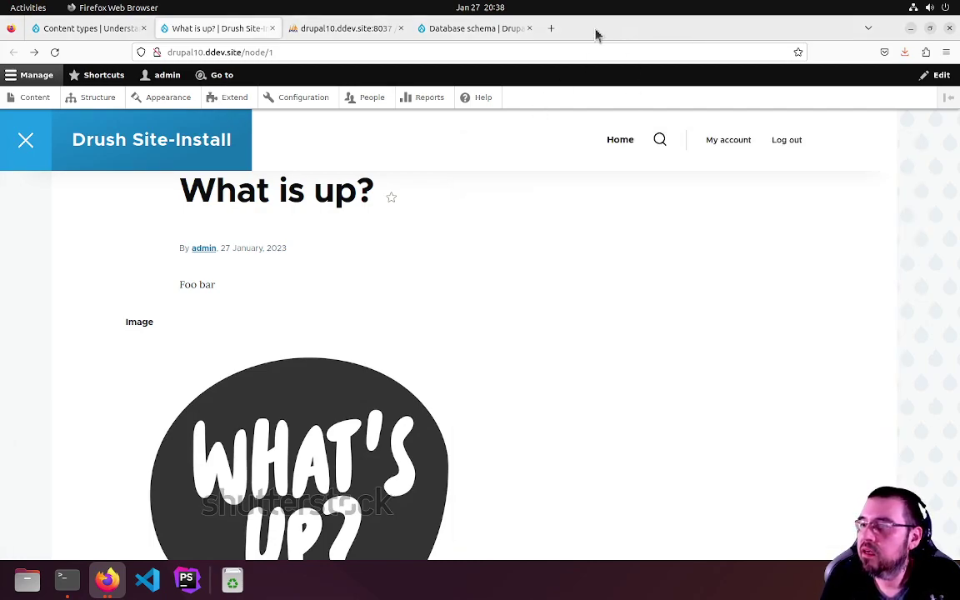
left_click(551, 28)
left_click(499, 57)
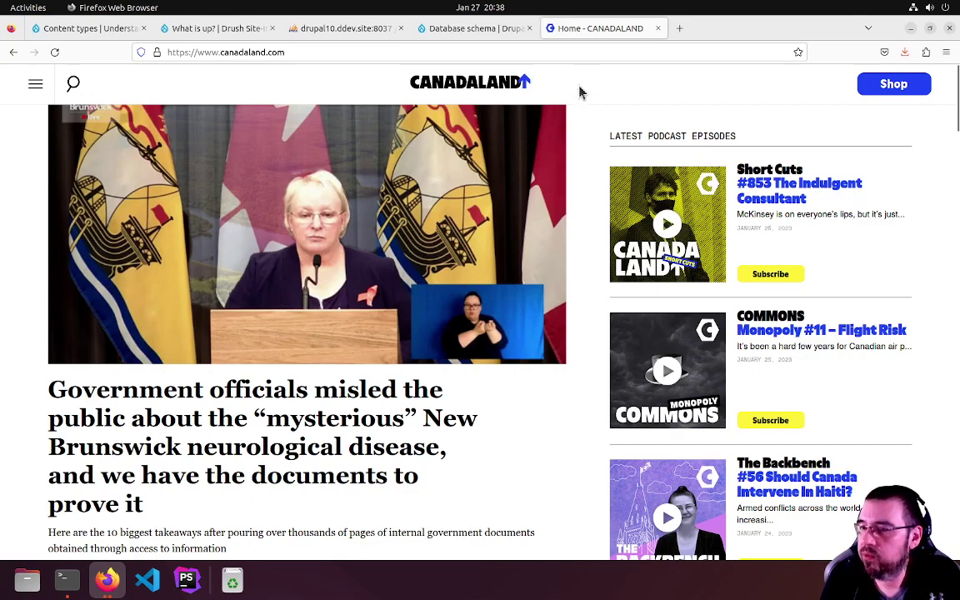
left_click(657, 29)
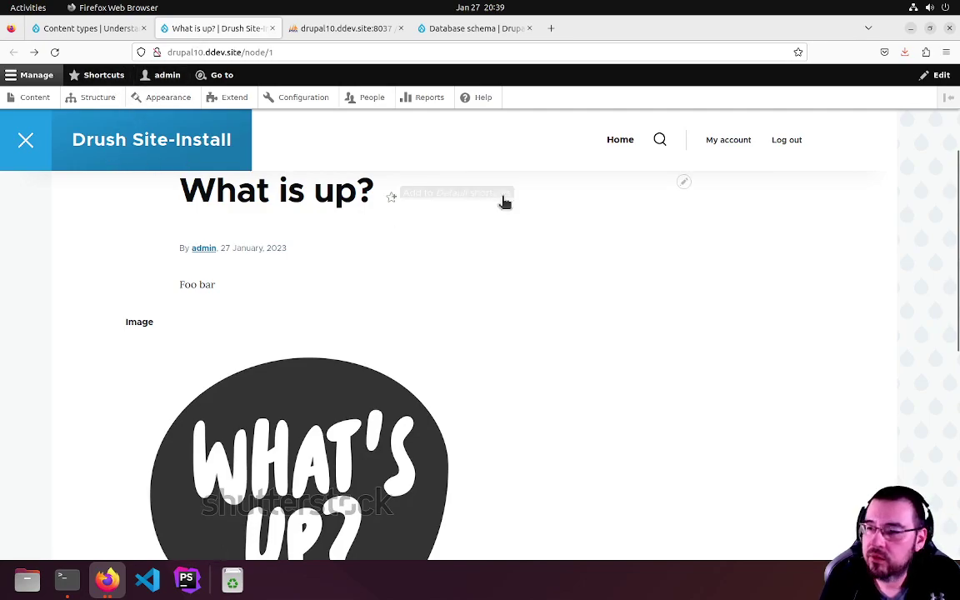
- Search the admin pages for "view" and open the Views administration page
key("alt")
key("alt")
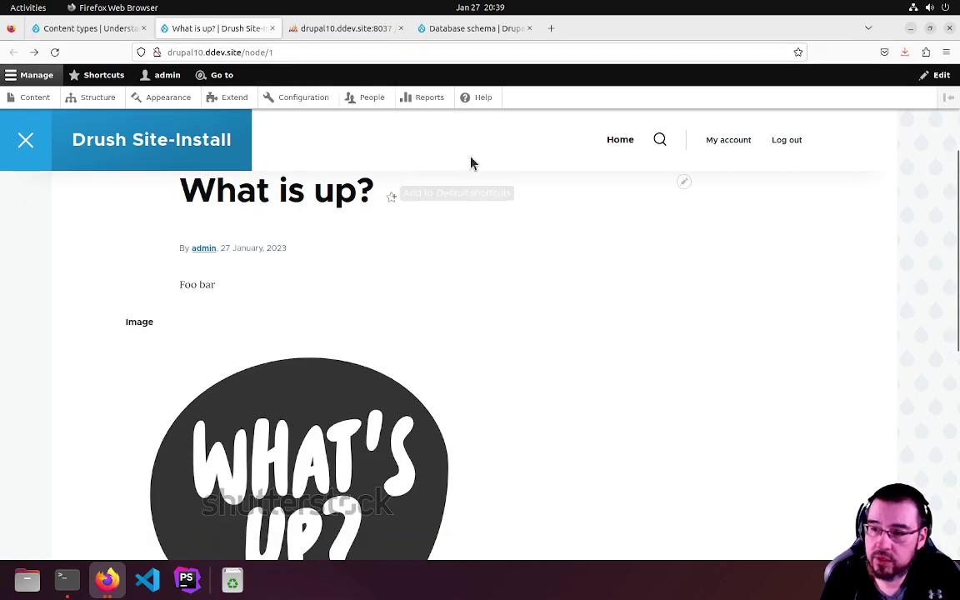
key("alt+d")
type("v")
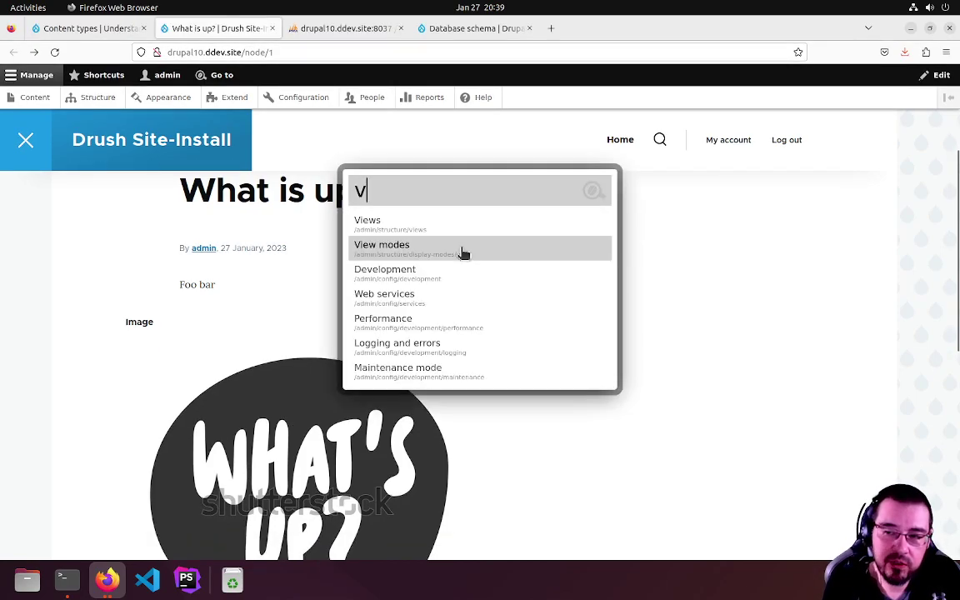
type("iew")
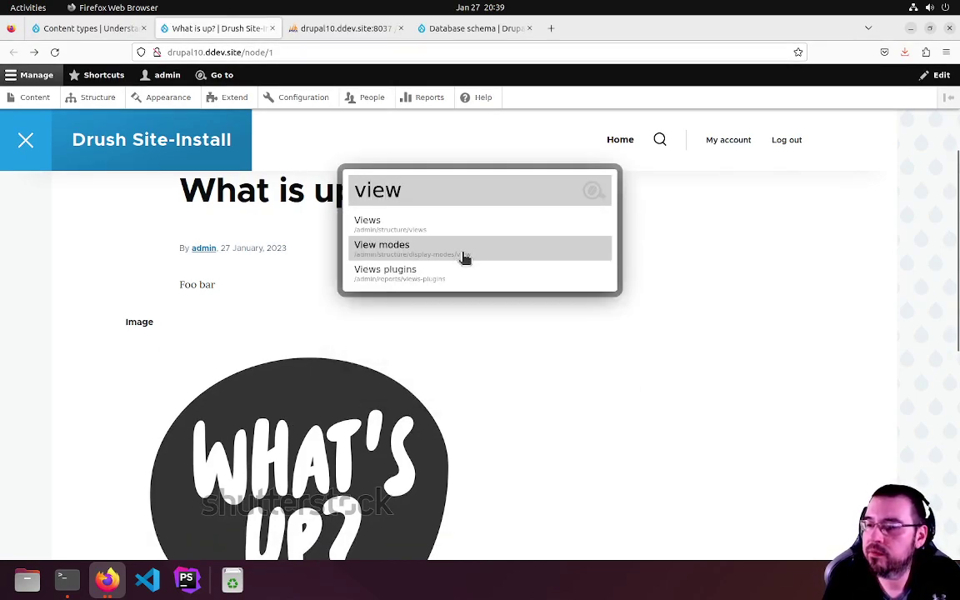
left_click(465, 221)
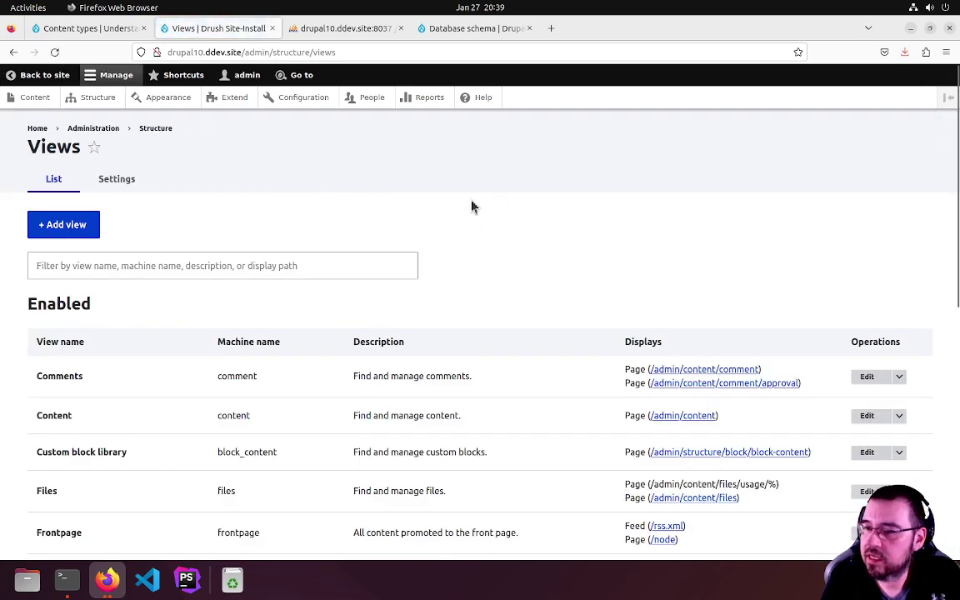
- Look through the existing views, and start adding a new view named FAQ
scroll(472, 207, "down", 5)
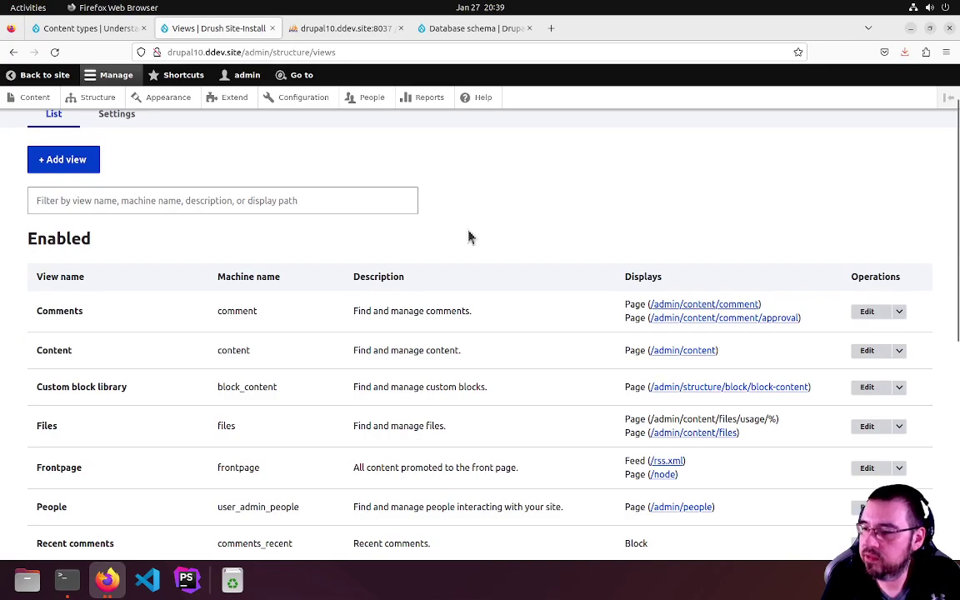
scroll(468, 240, "down", 4)
key("F5")
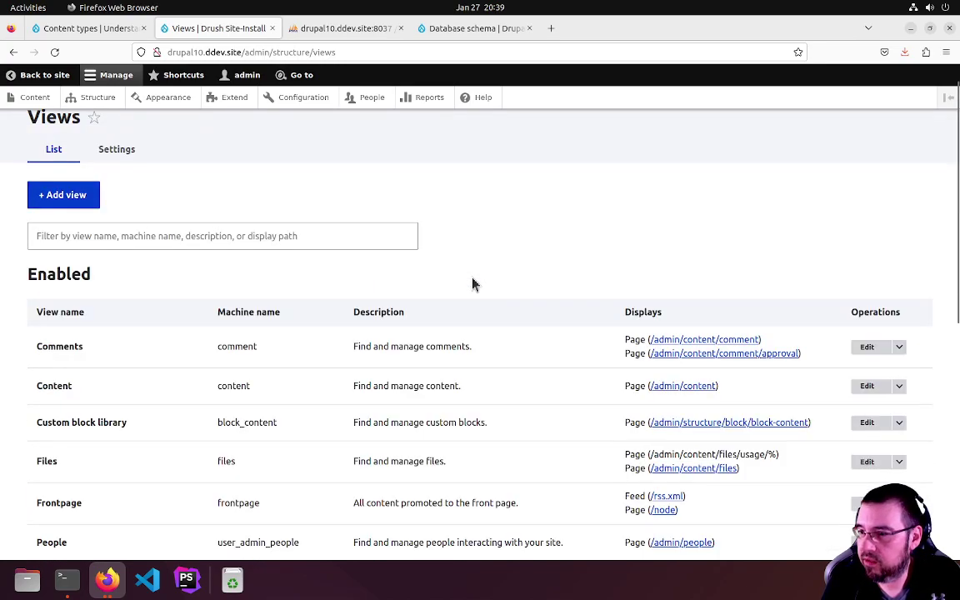
scroll(362, 325, "down", 2)
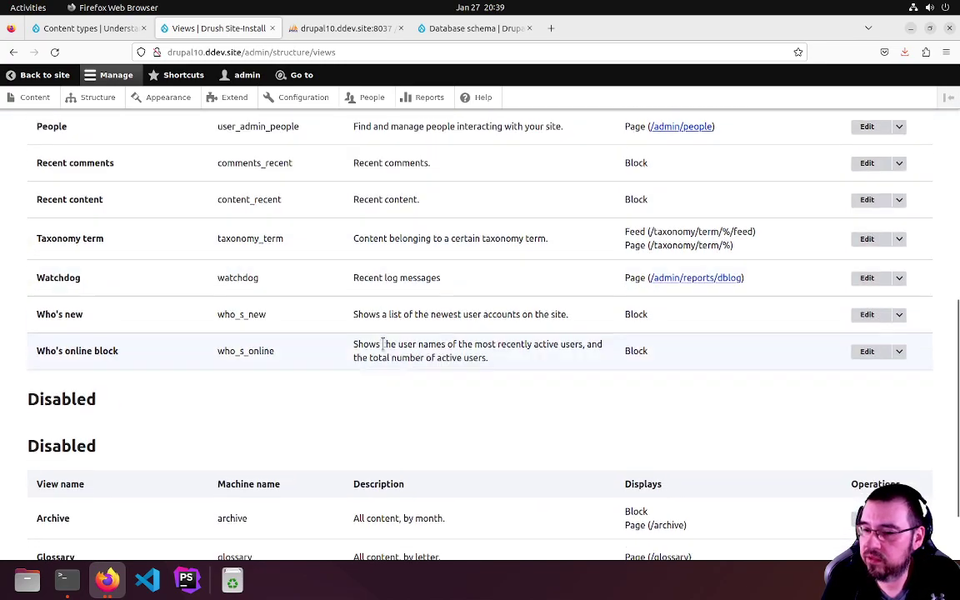
scroll(383, 375, "up", 5)
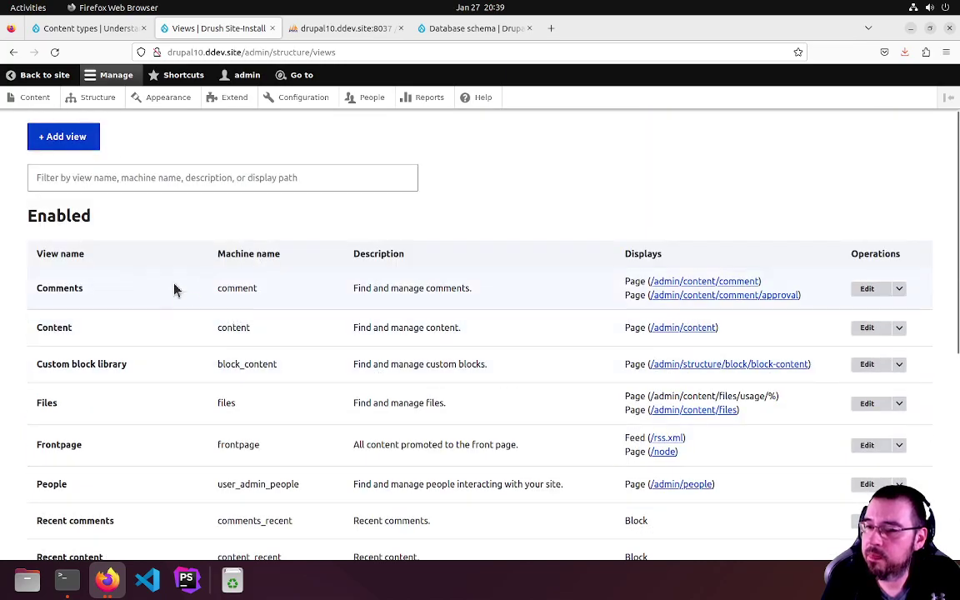
left_click(66, 141)
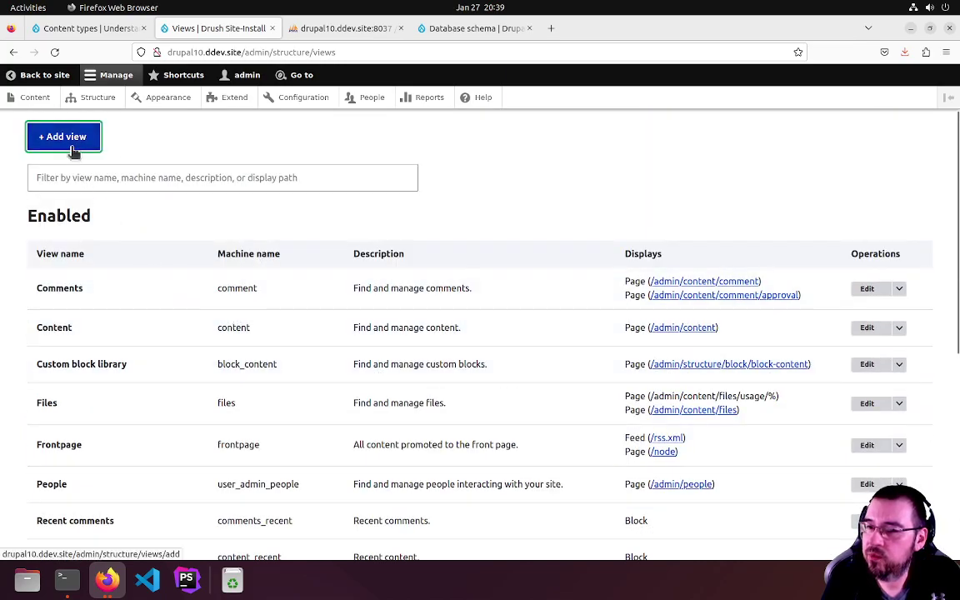
left_click(193, 261)
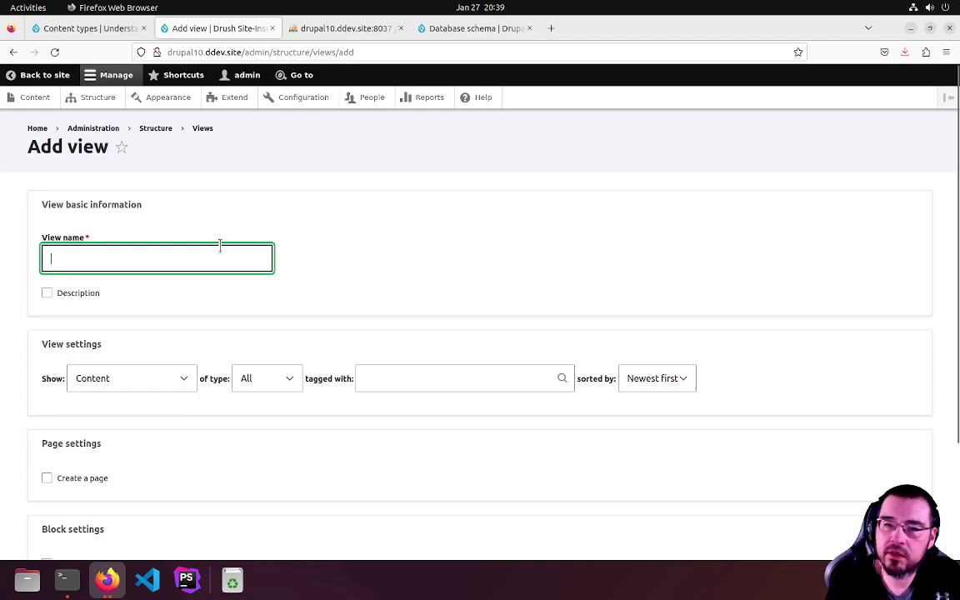
type("FAQ")
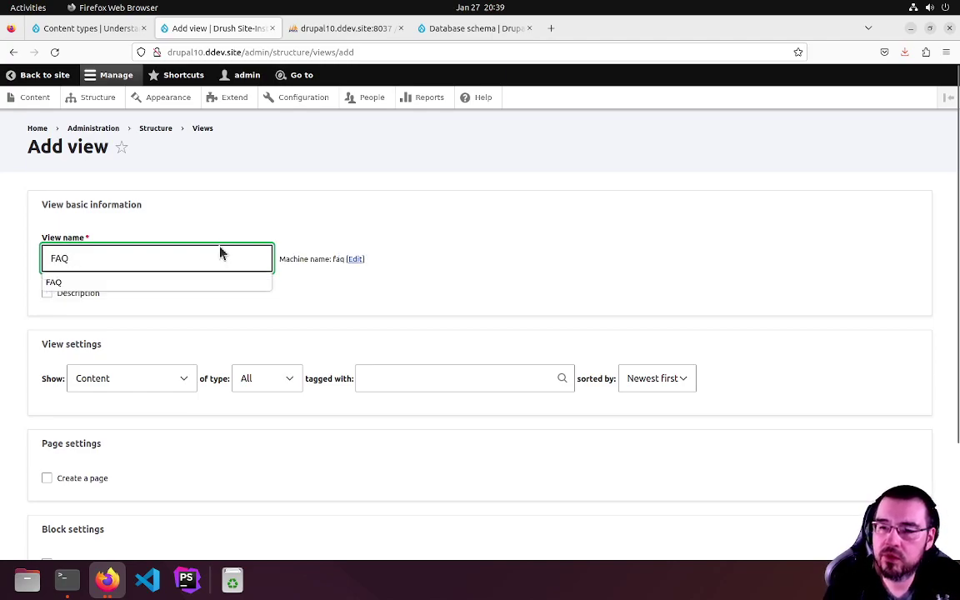
key("Tab")
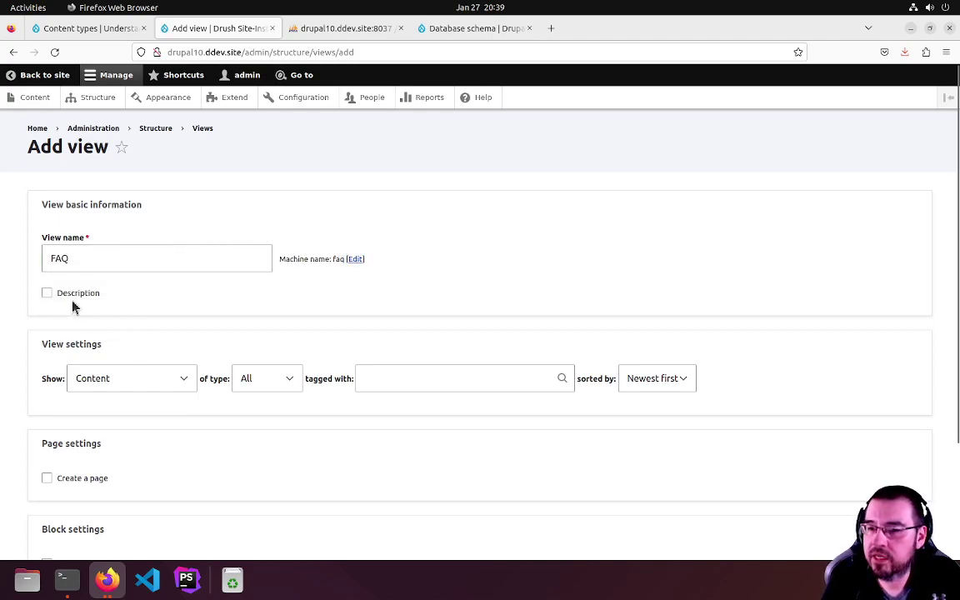
- Enable the view's description and set it to "List of FAQ"
left_click(66, 295)
left_click(207, 314)
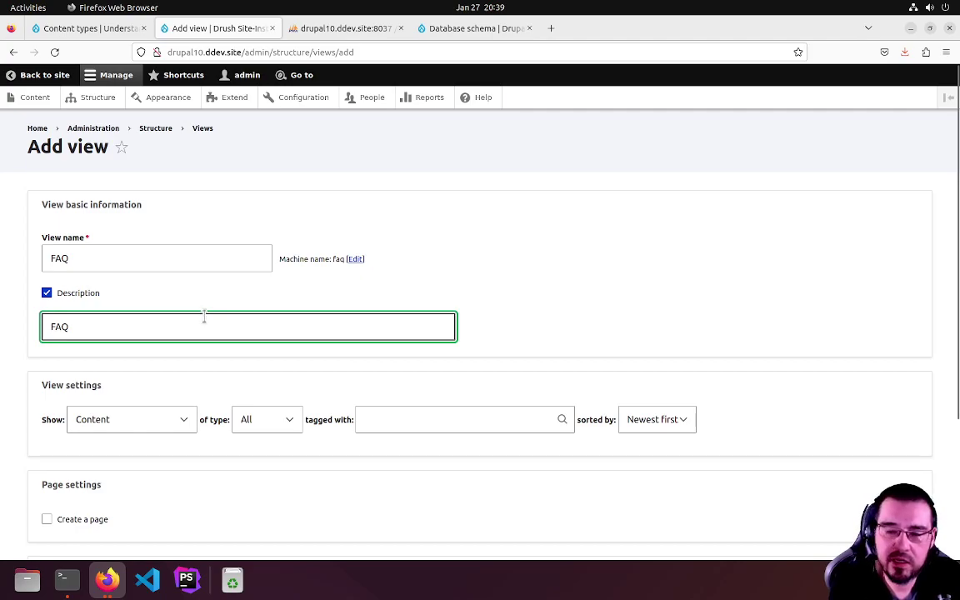
type("List of")
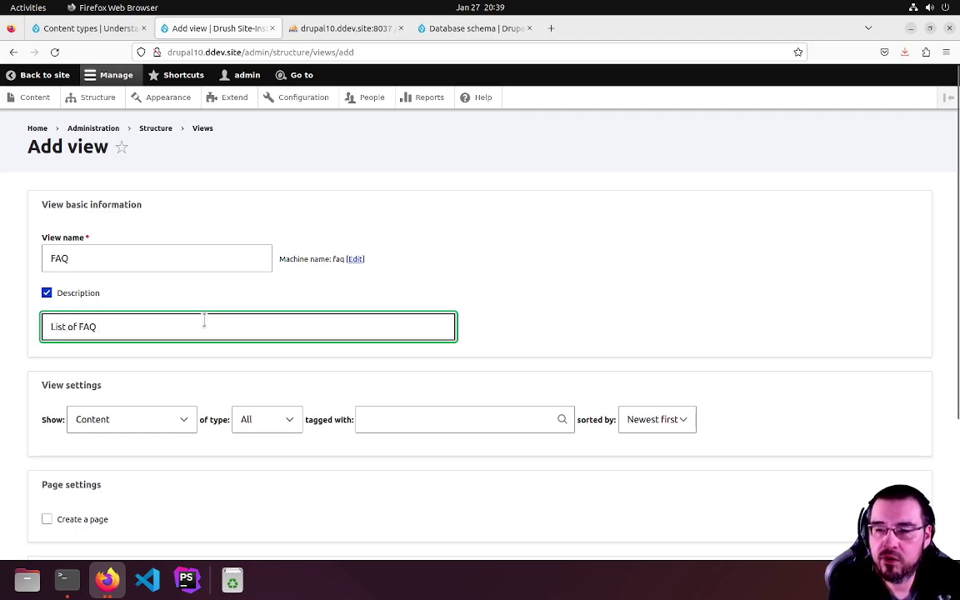
key("Tab")
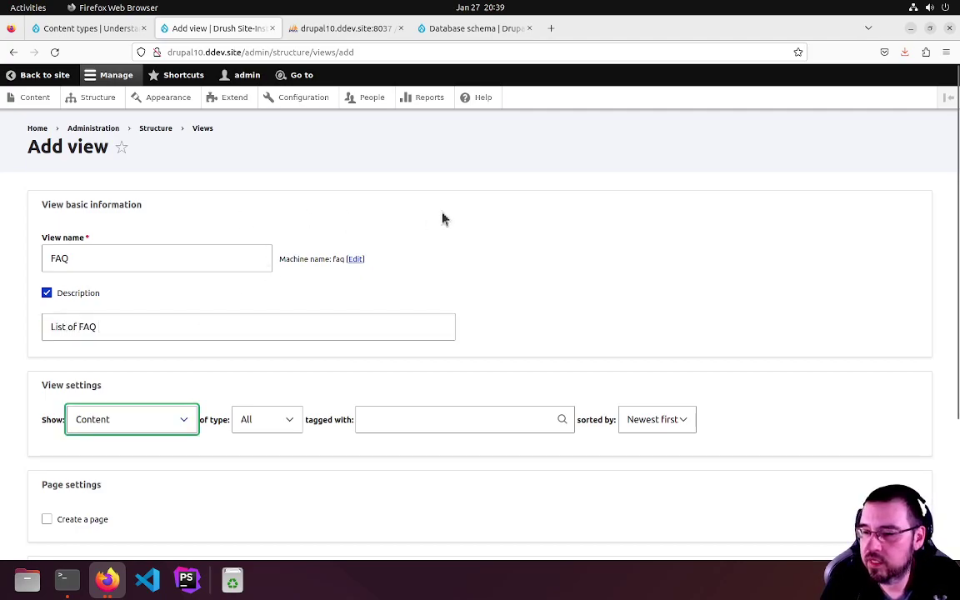
- Set the view to show Content of type FAQ
scroll(303, 317, "down", 3)
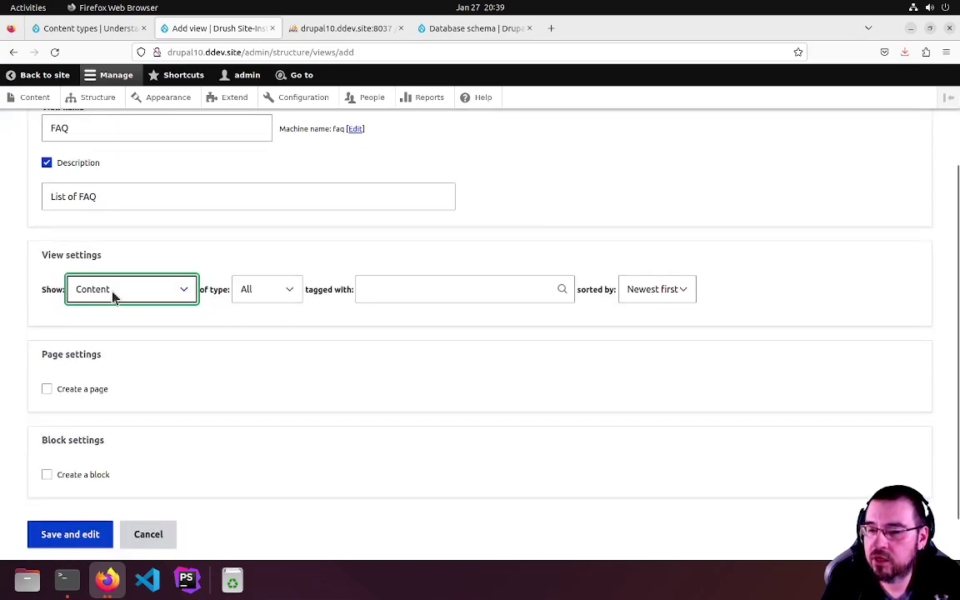
left_click(175, 293)
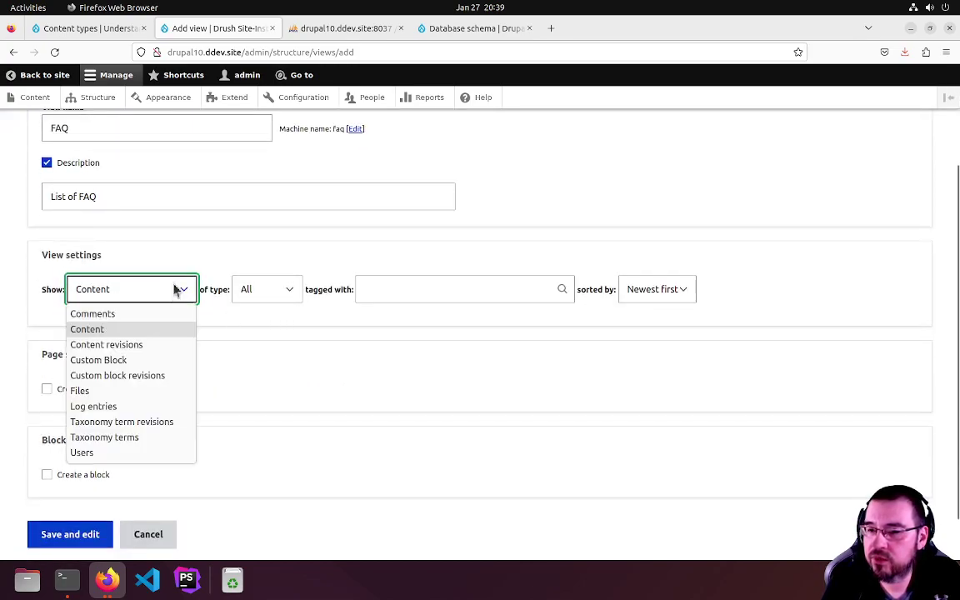
left_click(109, 330)
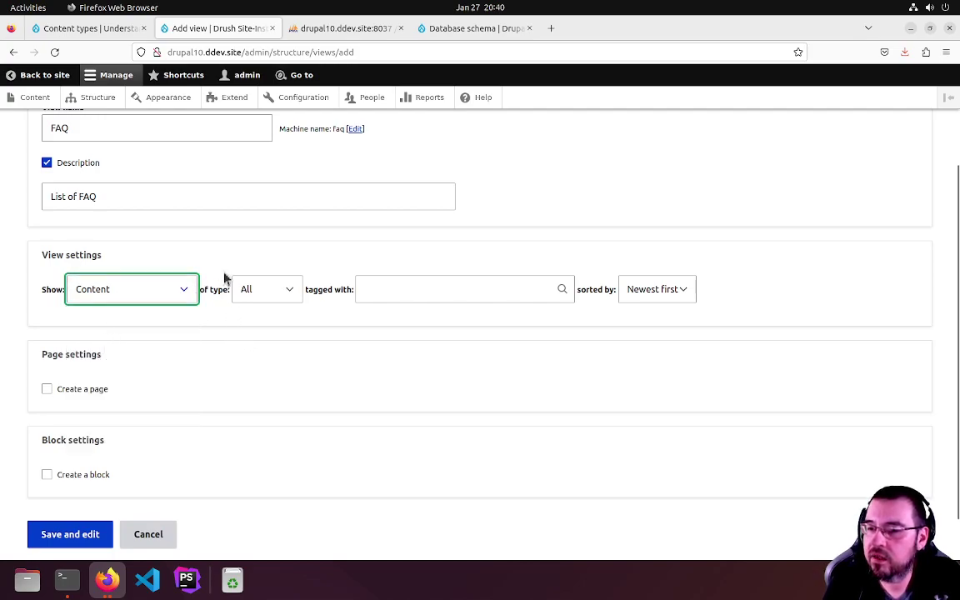
left_click(283, 295)
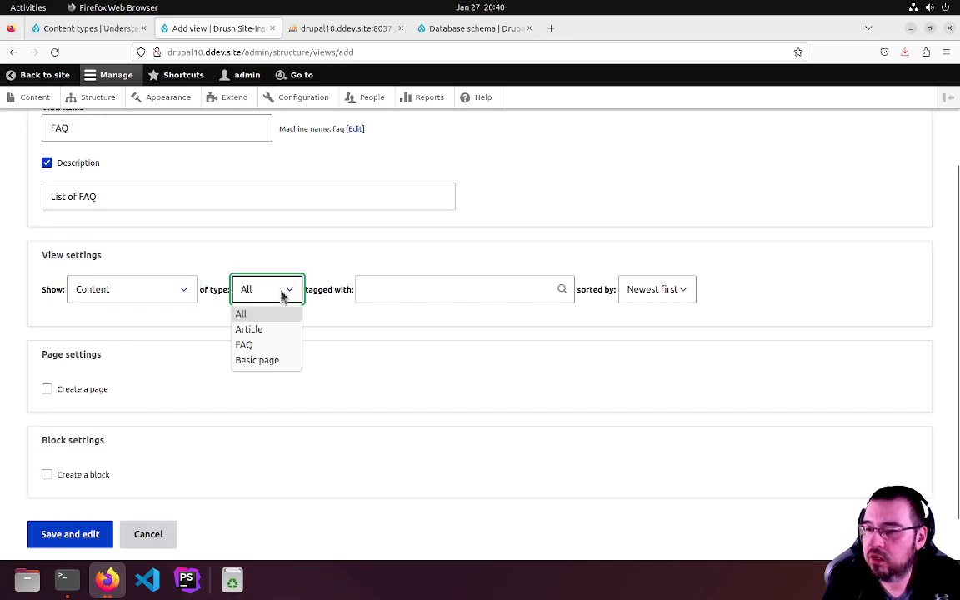
left_click(281, 345)
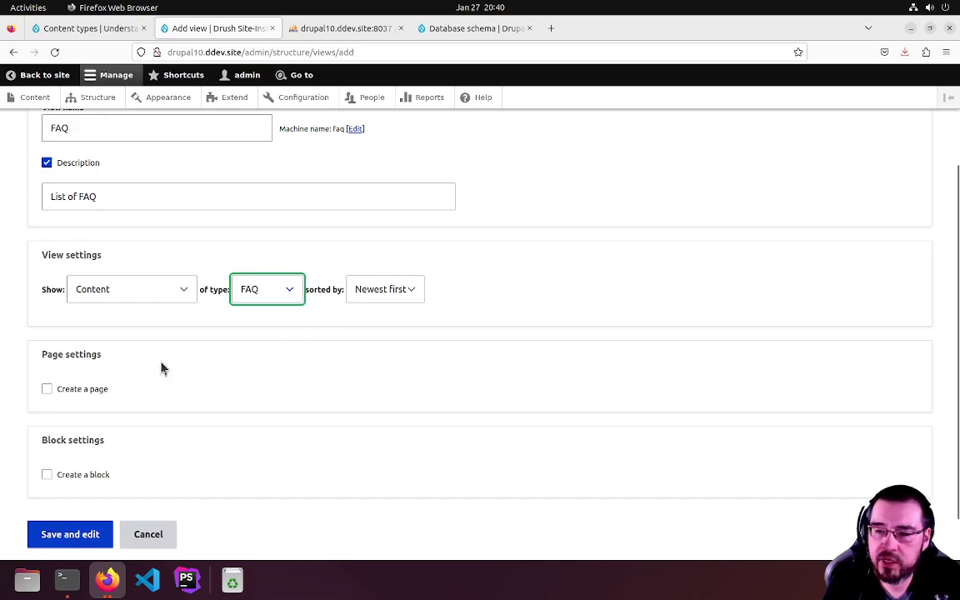
- Enable page creation for the view, keeping the page title FAQ and the path faq
left_click(97, 389)
scroll(208, 355, "down", 3)
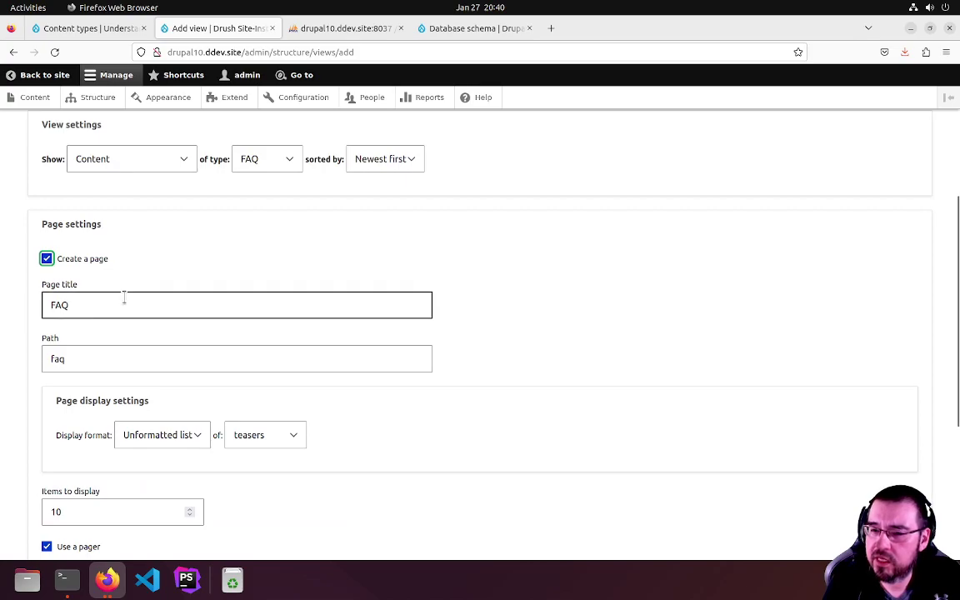
scroll(127, 313, "down", 3)
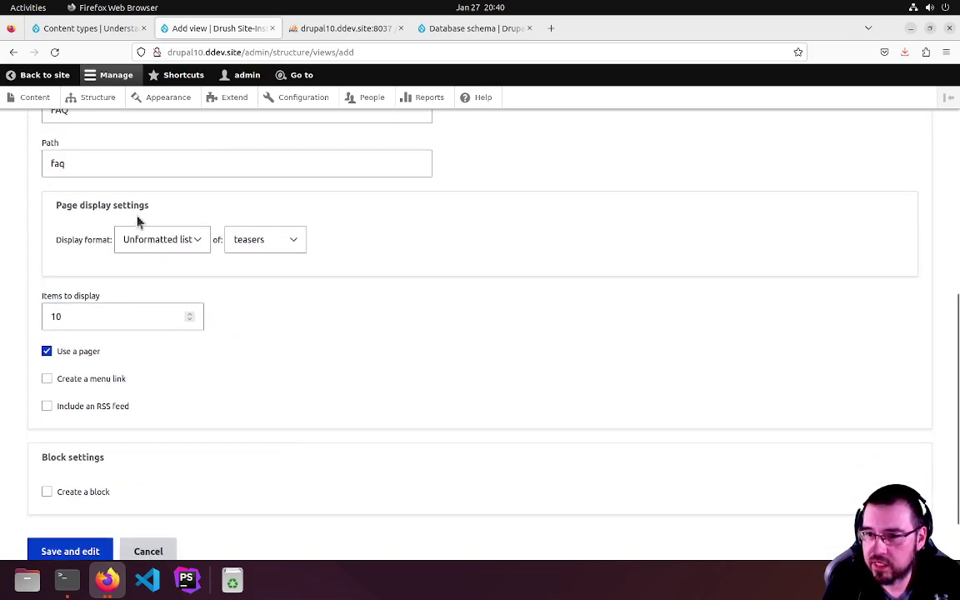
left_click(88, 155)
double_click(78, 156)
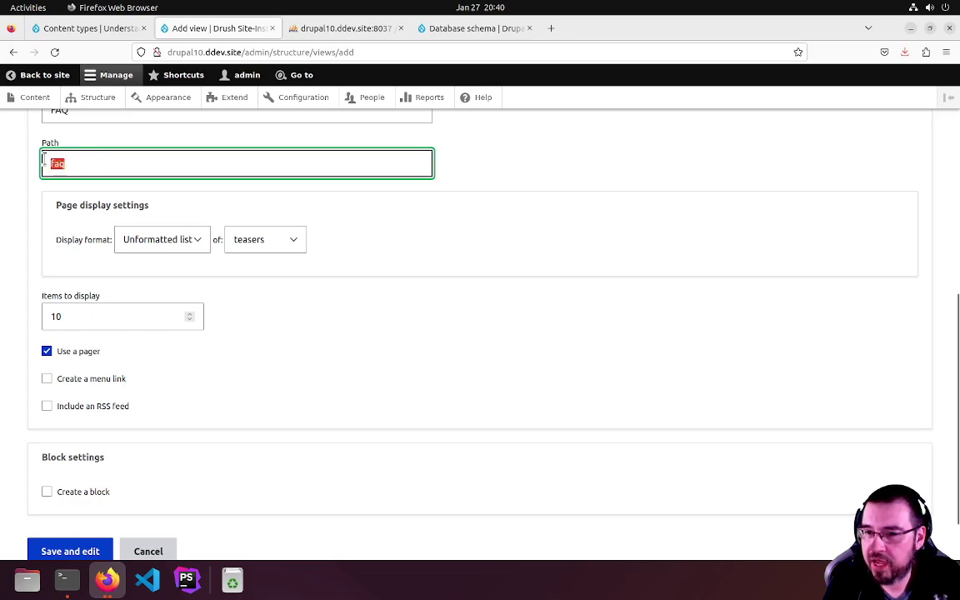
left_click(102, 161)
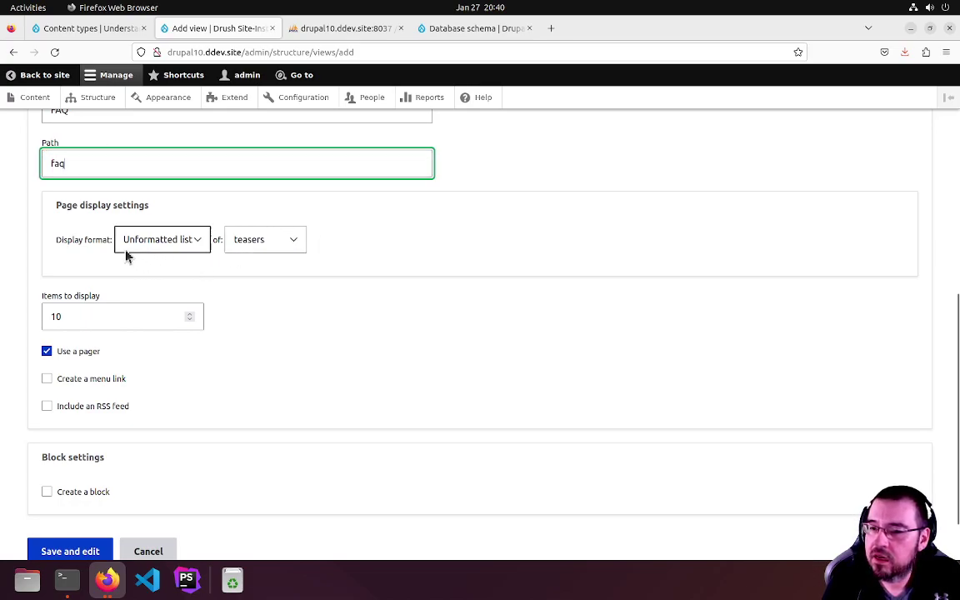
- Set the page's display format to a Table of fields
left_click(177, 248)
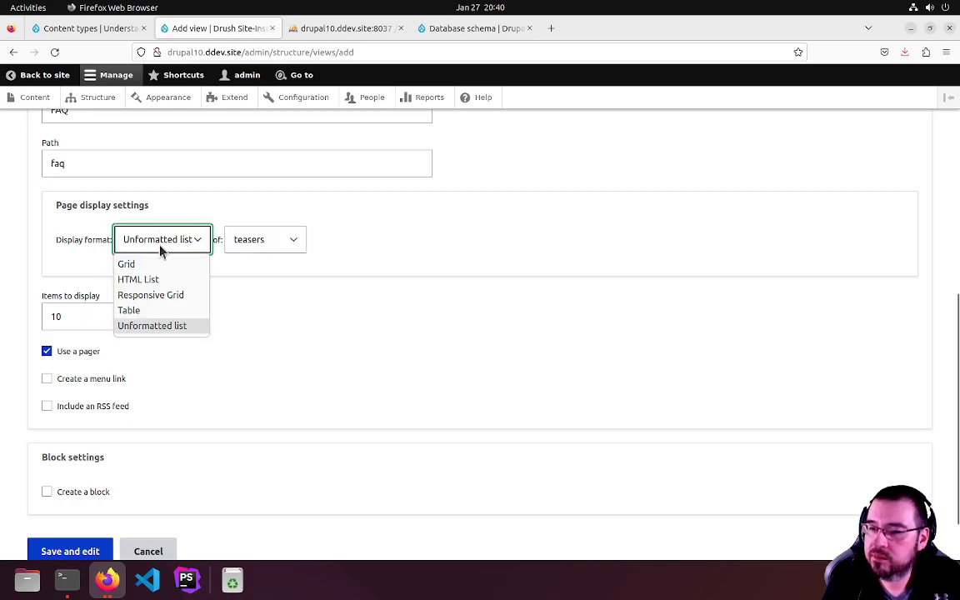
left_click(160, 248)
left_click(260, 241)
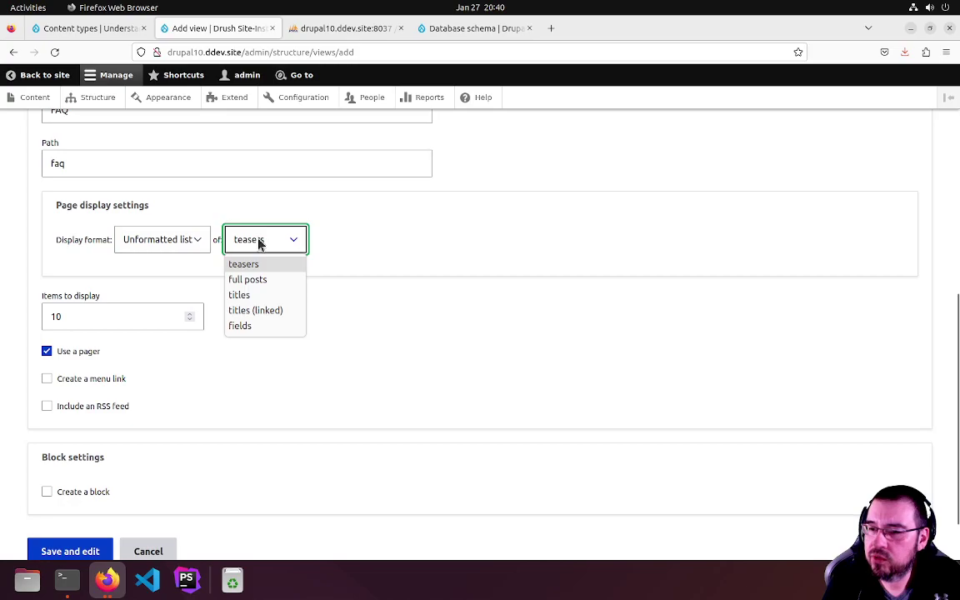
left_click(250, 327)
left_click(192, 241)
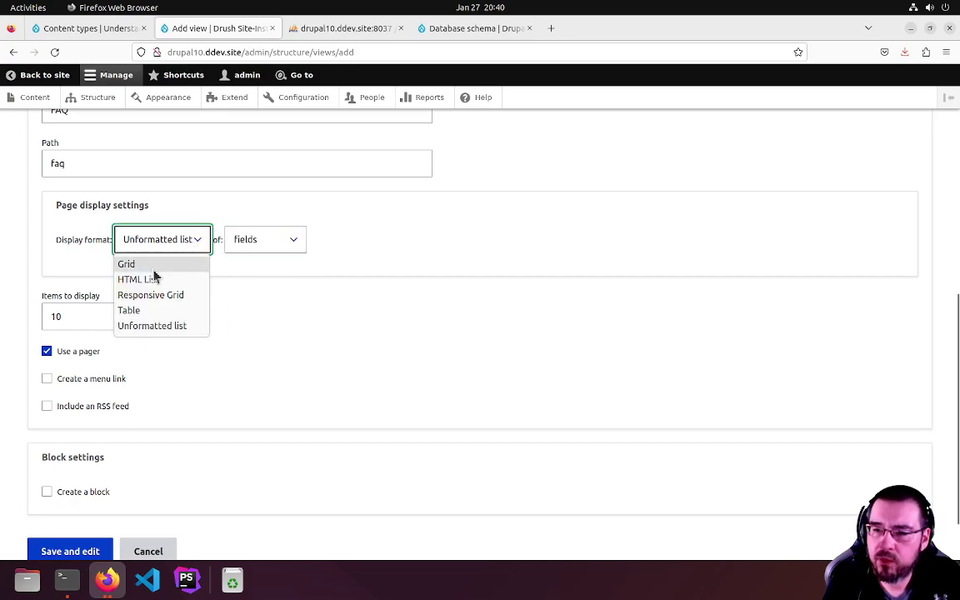
left_click(129, 310)
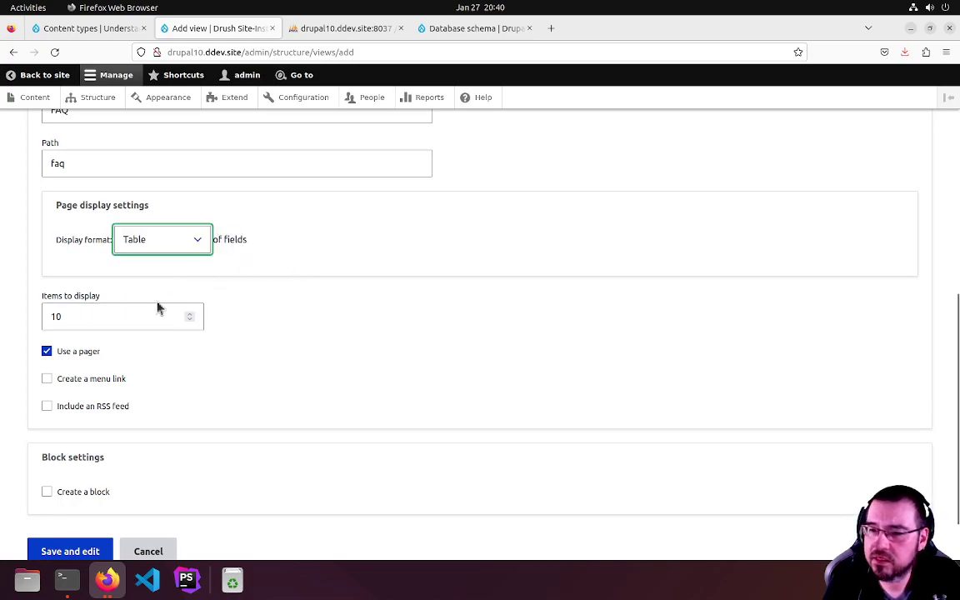
- Save the new FAQ view and look over its display configuration in the view editor
scroll(113, 373, "down", 2)
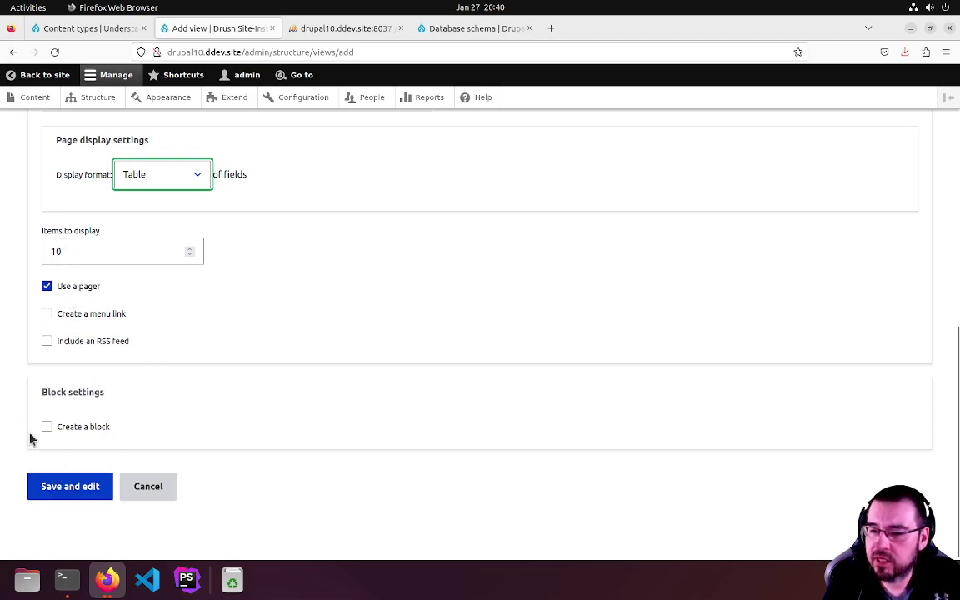
left_click(74, 490)
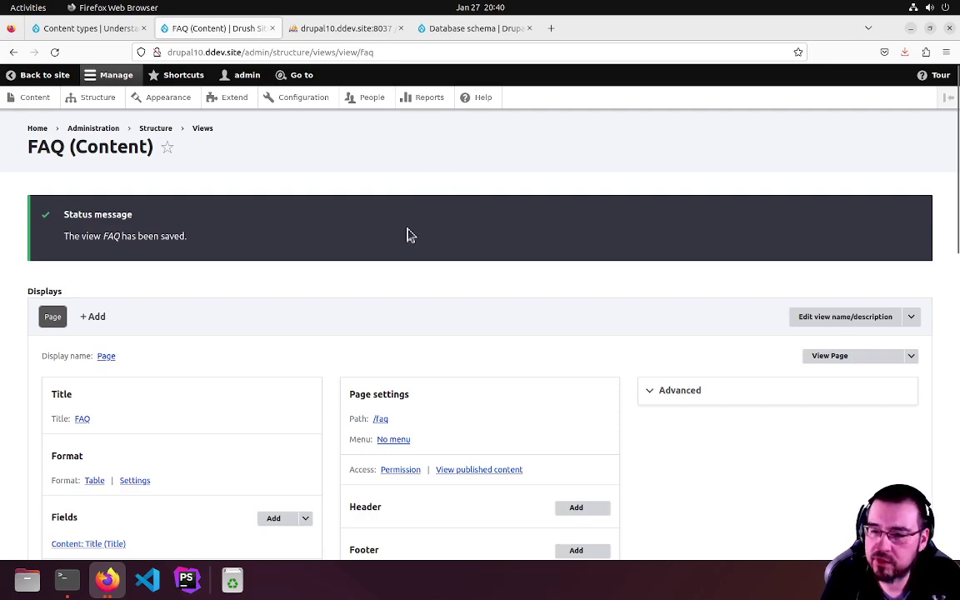
scroll(377, 252, "down", 3)
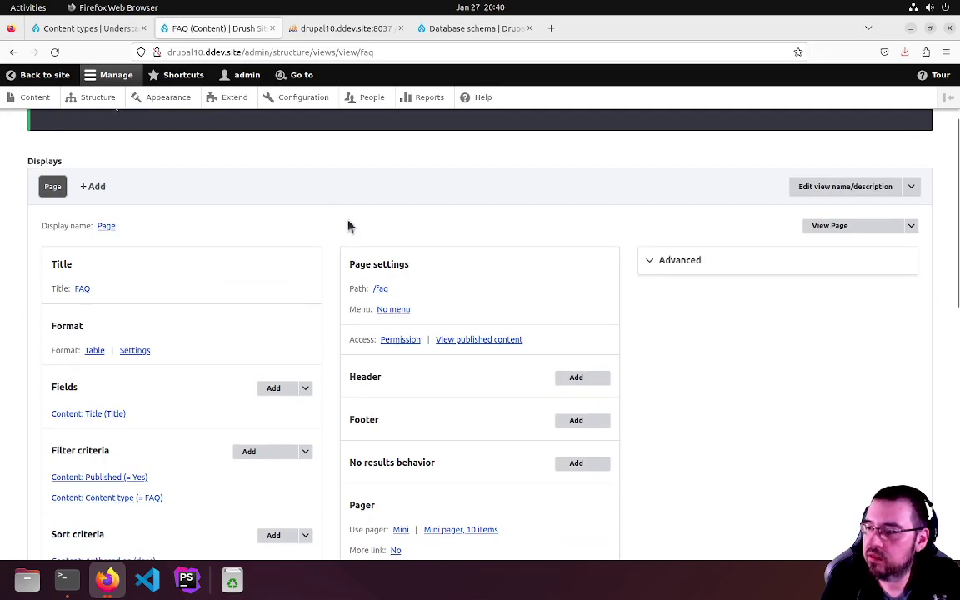
scroll(346, 228, "down", 3)
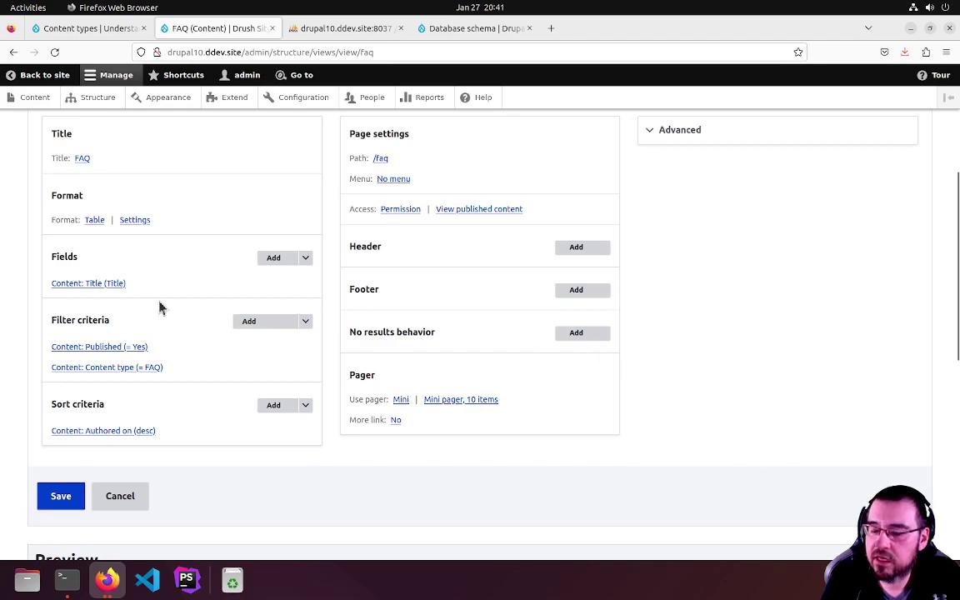
- Review the view's Fields section and preview, and inspect the Title field's configuration without changing it
double_click(59, 252)
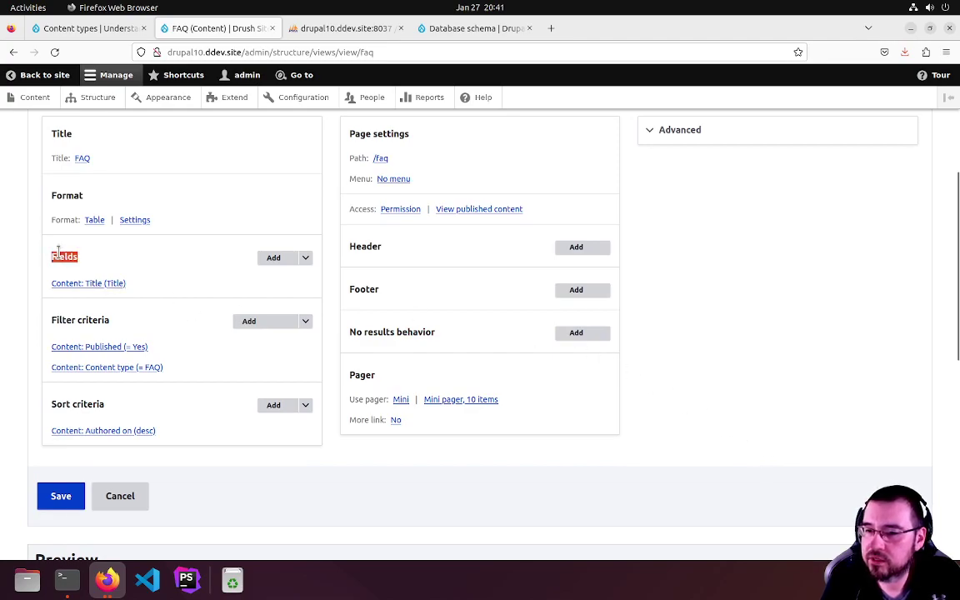
scroll(709, 242, "down", 8)
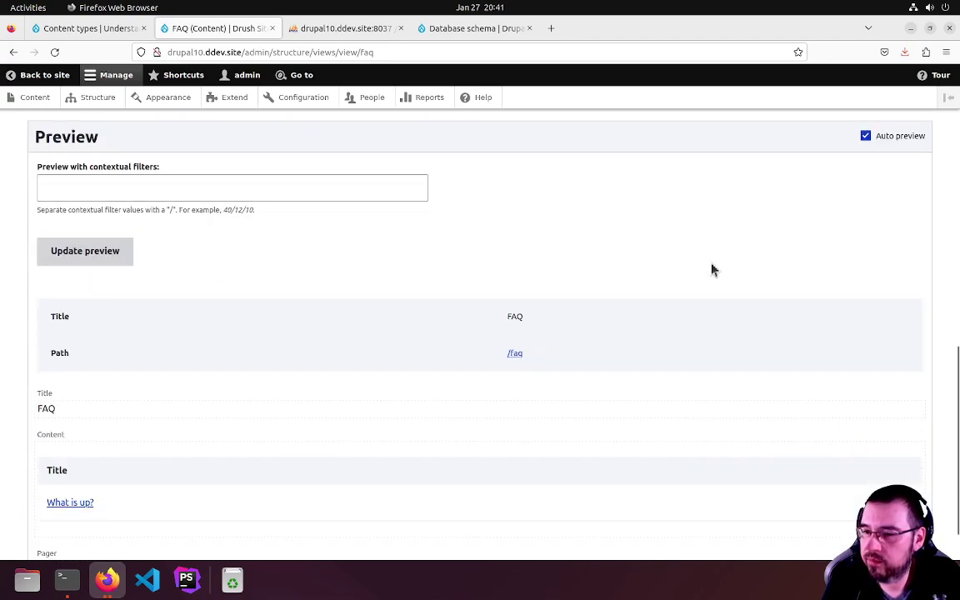
scroll(274, 454, "down", 2)
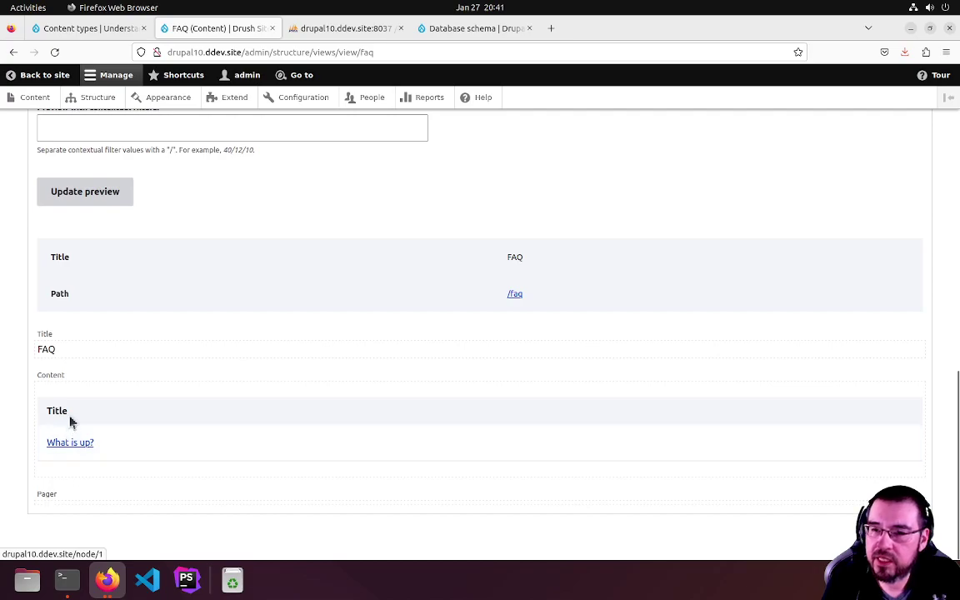
scroll(79, 311, "up", 7)
scroll(115, 304, "up", 3)
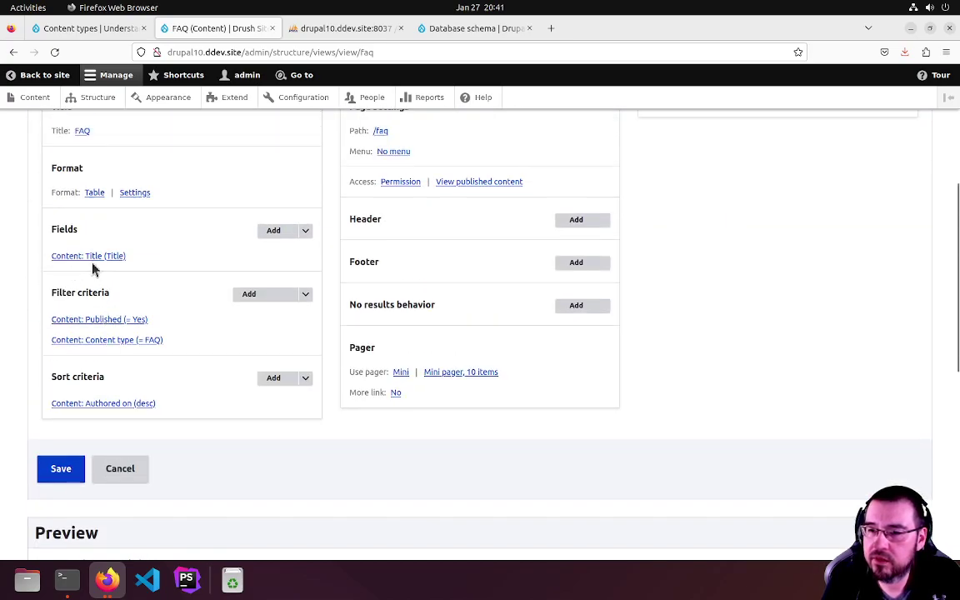
left_click(95, 261)
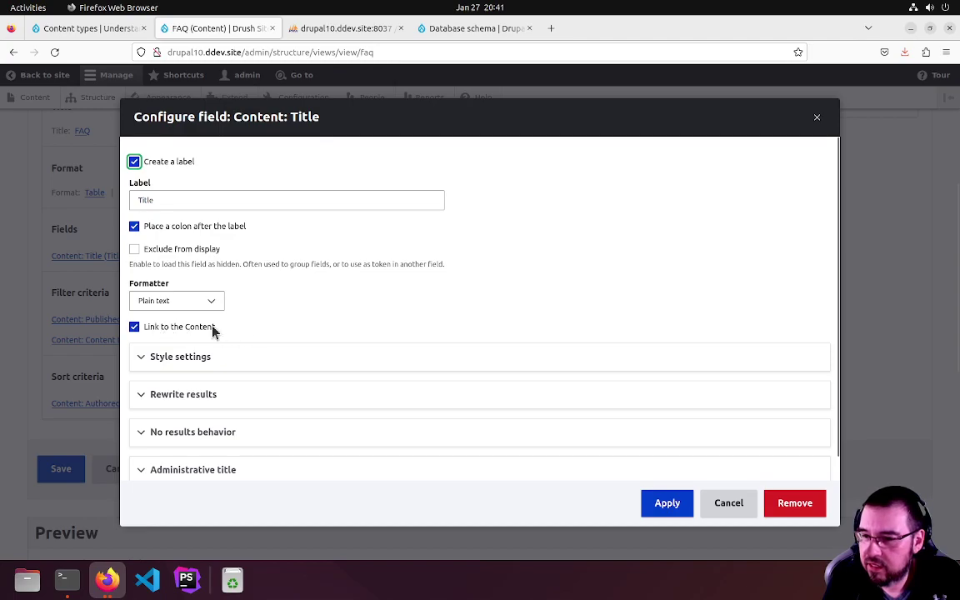
left_click(729, 505)
- Follow the What is up? link in the preview to view its content page, and return to the view editor
scroll(159, 400, "down", 5)
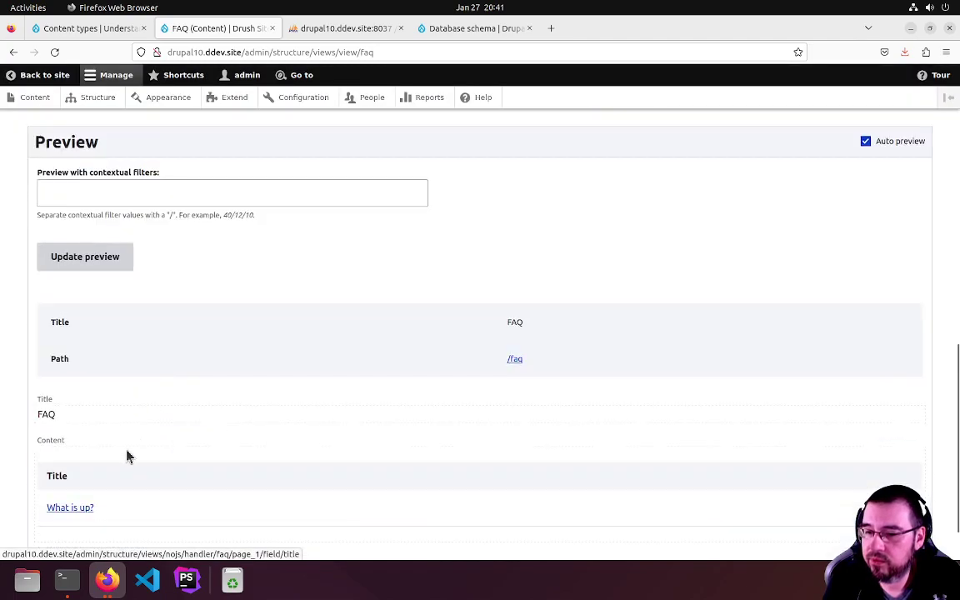
left_click(87, 509)
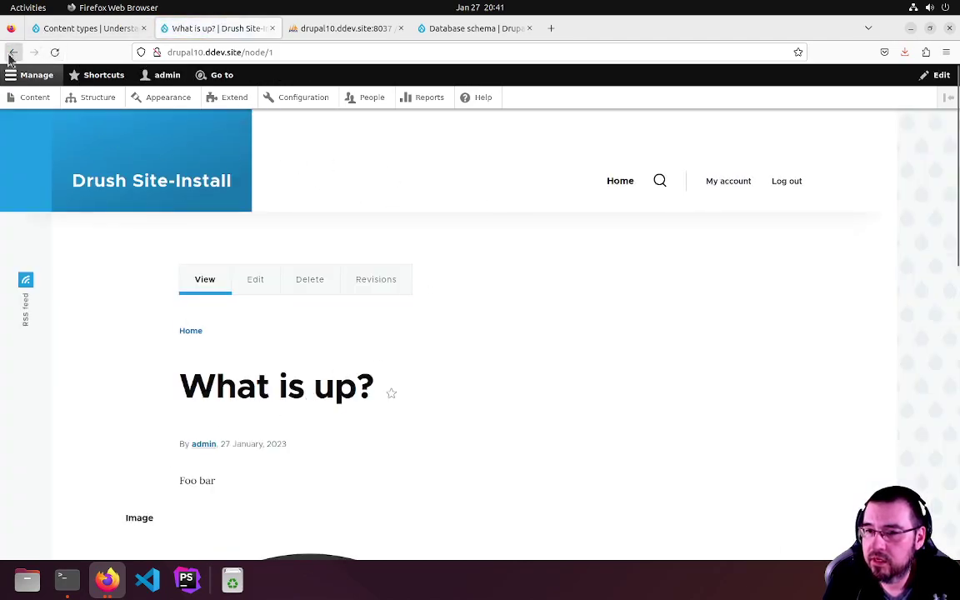
left_click(13, 52)
- Turn off Link to the Content for the Title field and apply the change
scroll(213, 331, "up", 3)
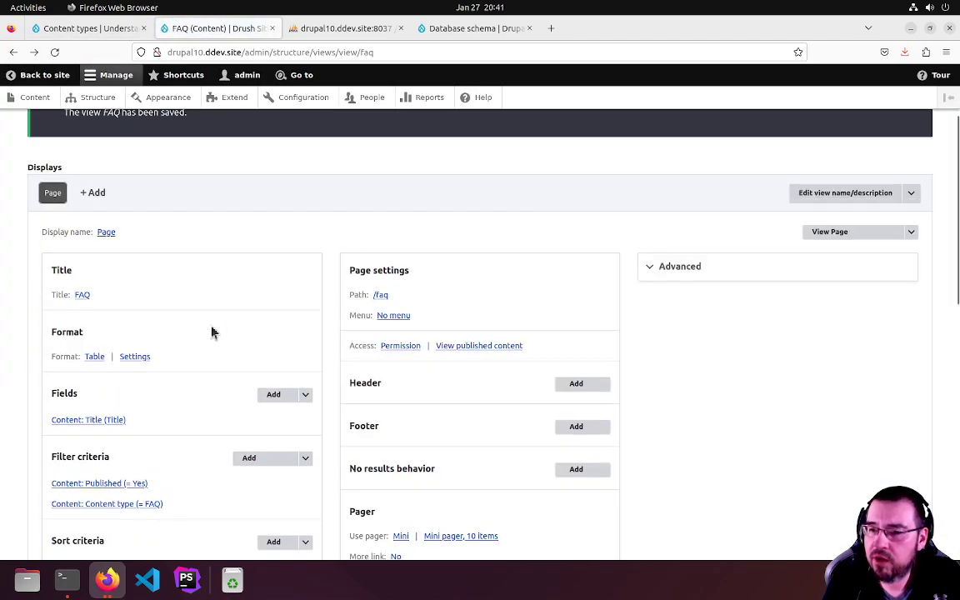
scroll(213, 353, "down", 2)
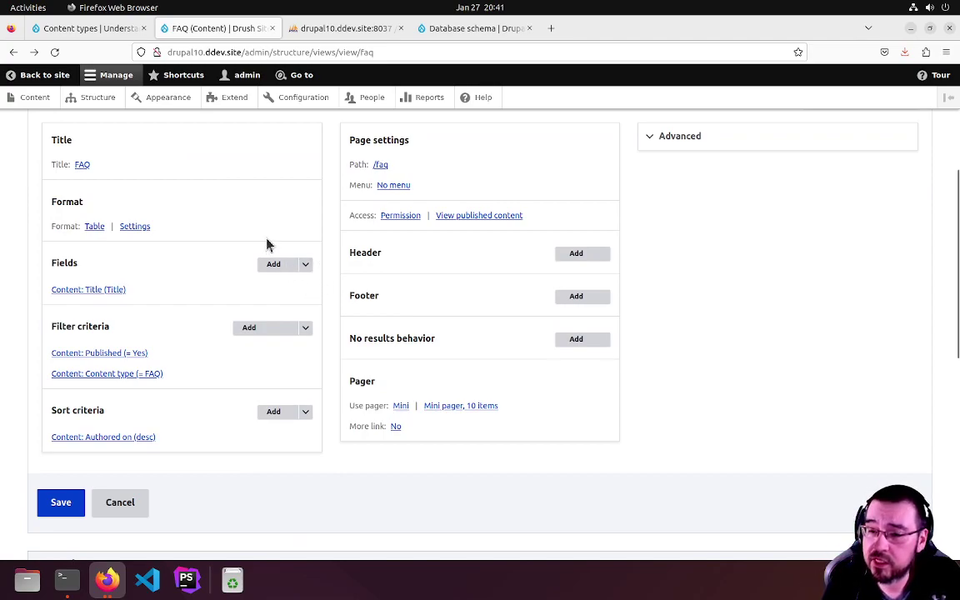
left_click(108, 289)
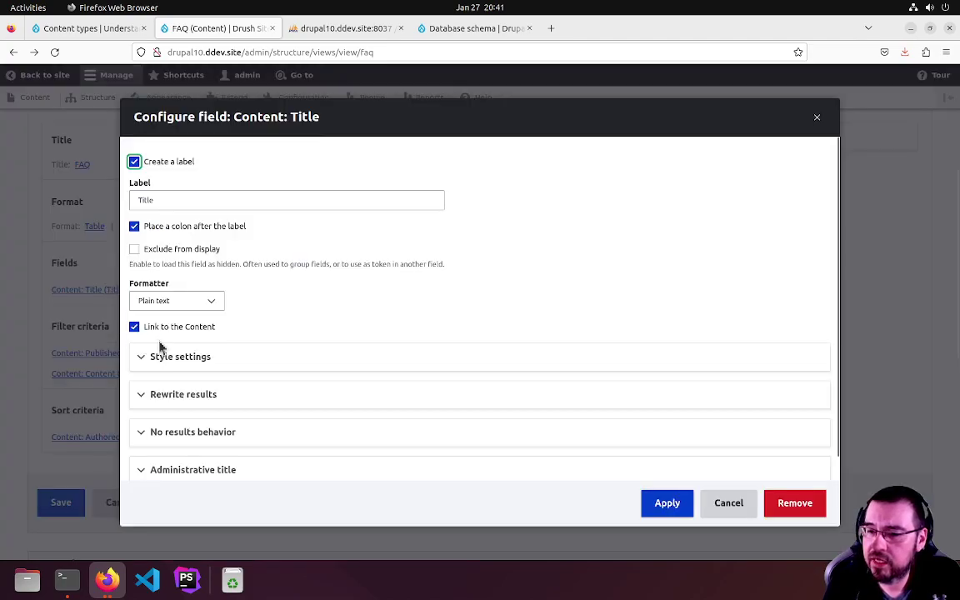
left_click(134, 327)
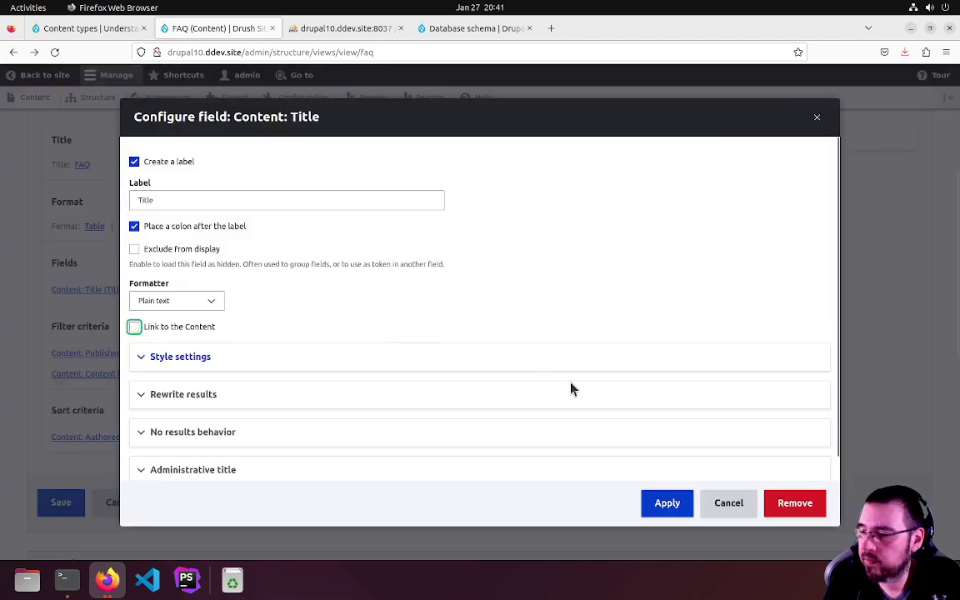
left_click(667, 502)
- Check the Title column's heading and the What is up? entry in the view preview
scroll(303, 420, "down", 10)
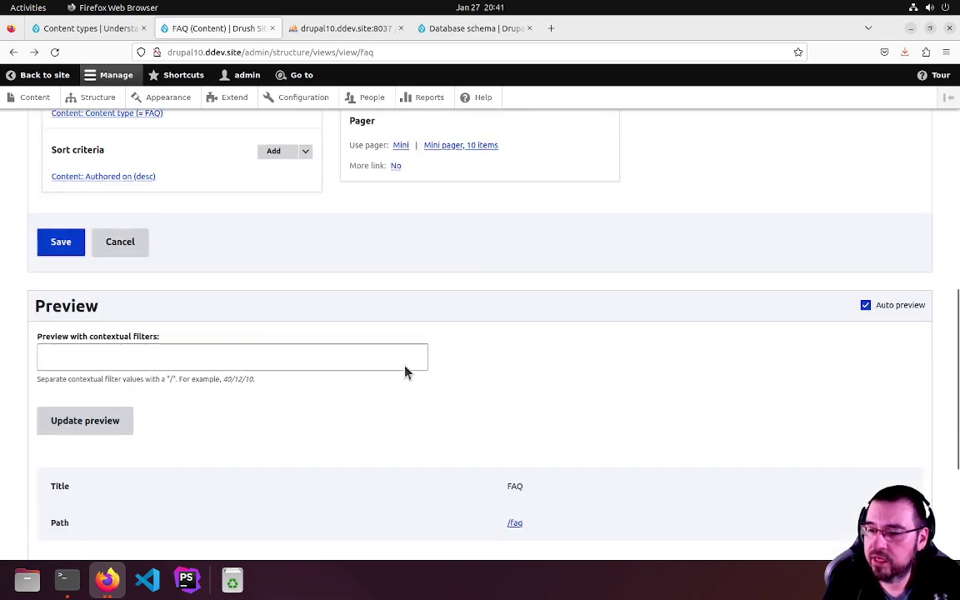
left_click_drag(105, 451, 40, 441)
left_click(108, 451)
triple_click(83, 445)
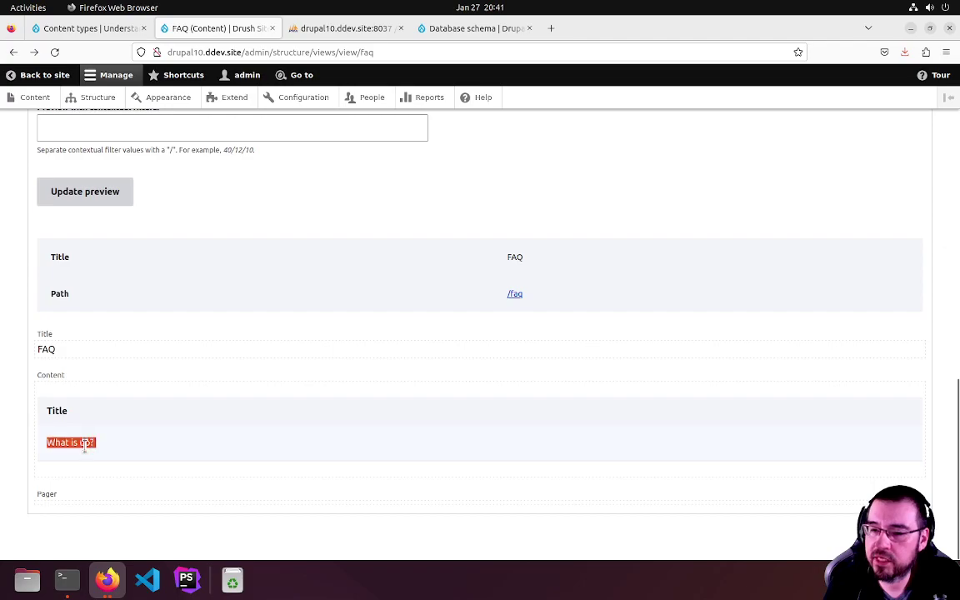
left_click(77, 428)
double_click(70, 411)
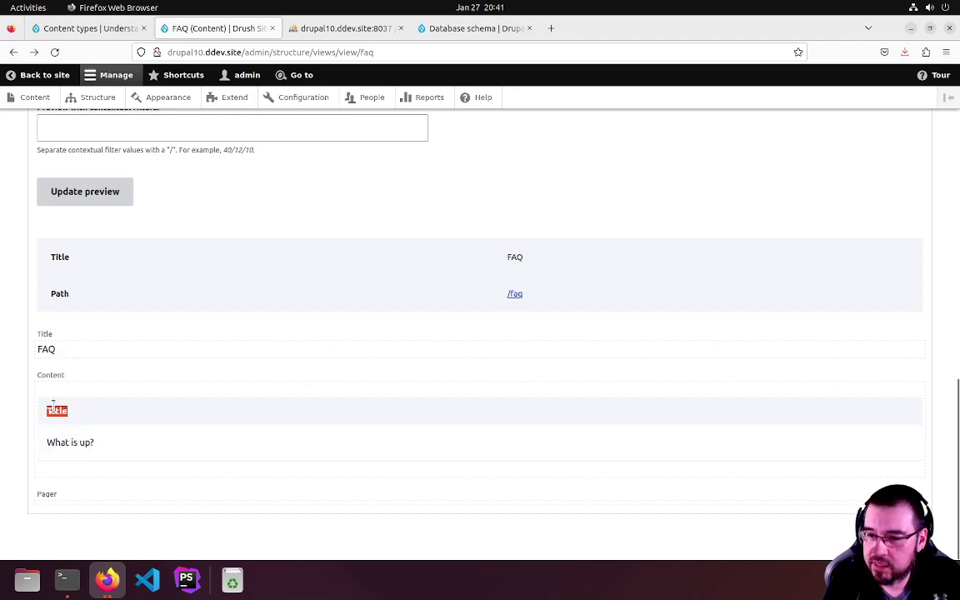
- Turn off Create a label for the Title field, apply it and check the preview
scroll(102, 283, "up", 5)
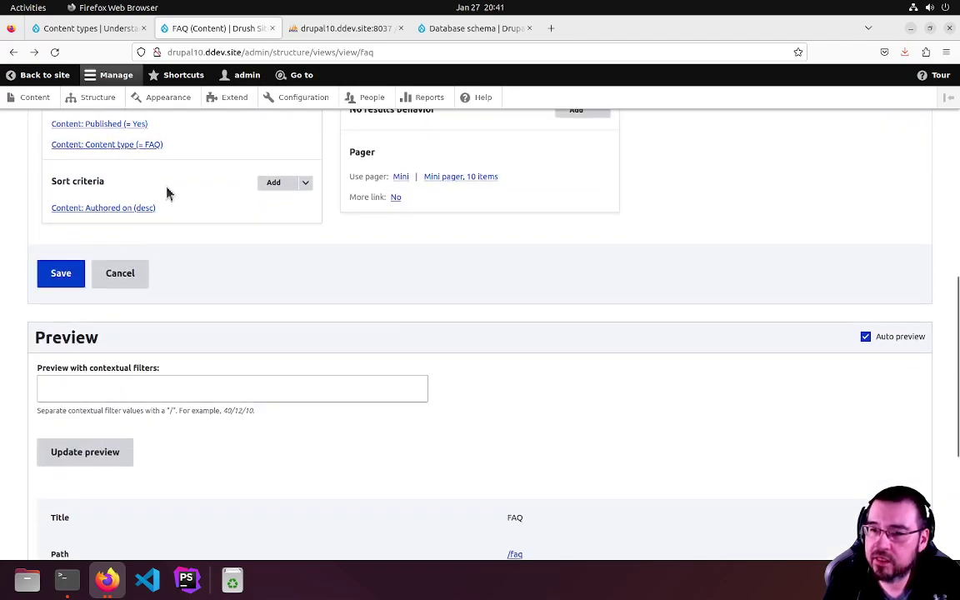
scroll(167, 193, "up", 4)
left_click(67, 321)
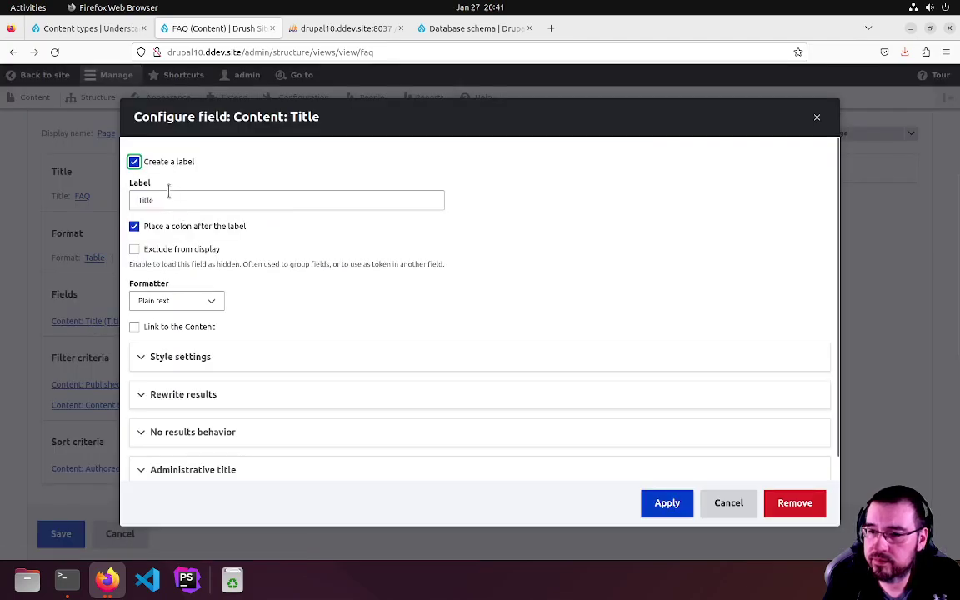
left_click(134, 161)
left_click(657, 505)
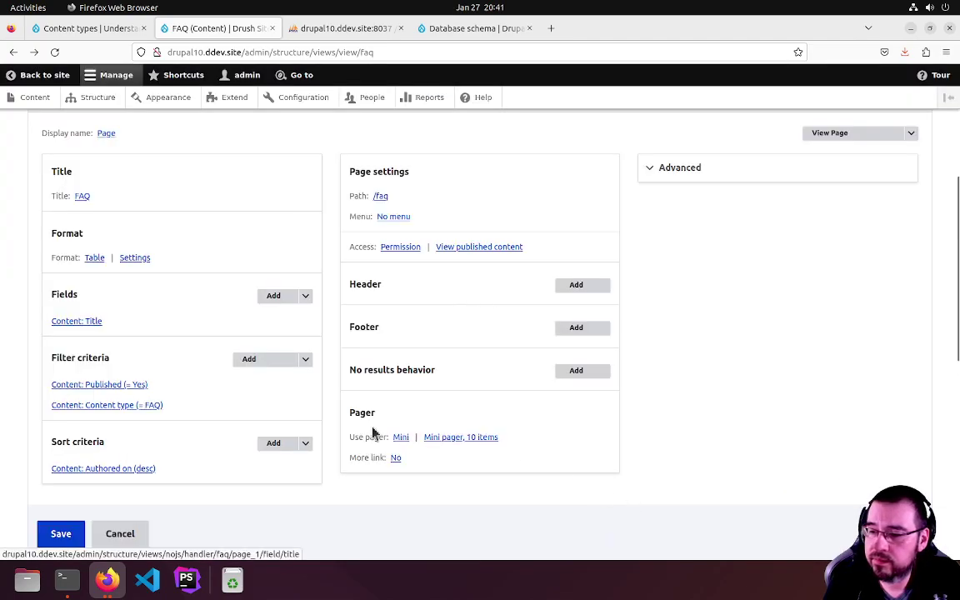
scroll(195, 338, "down", 10)
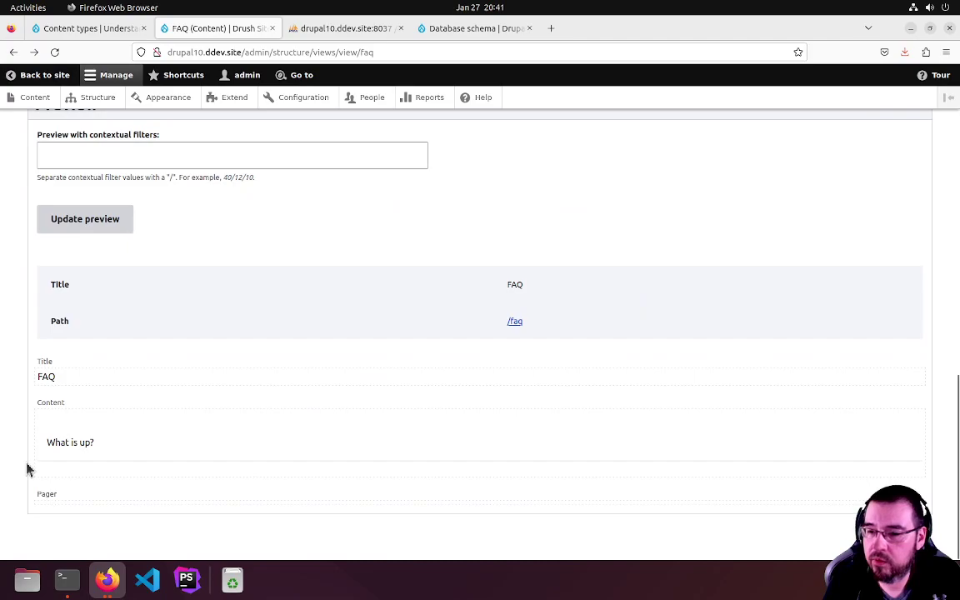
scroll(173, 403, "up", 5)
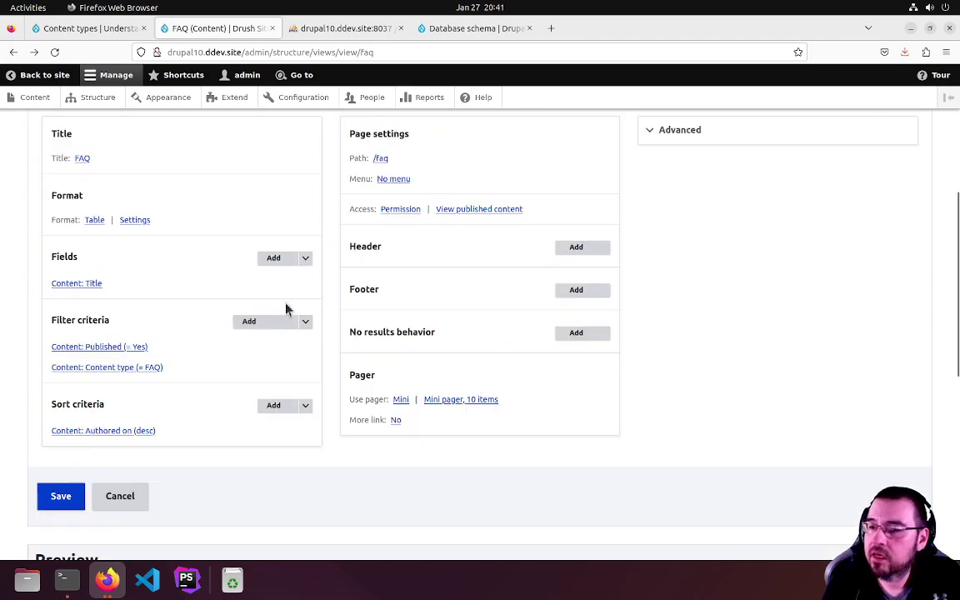
left_click(278, 259)
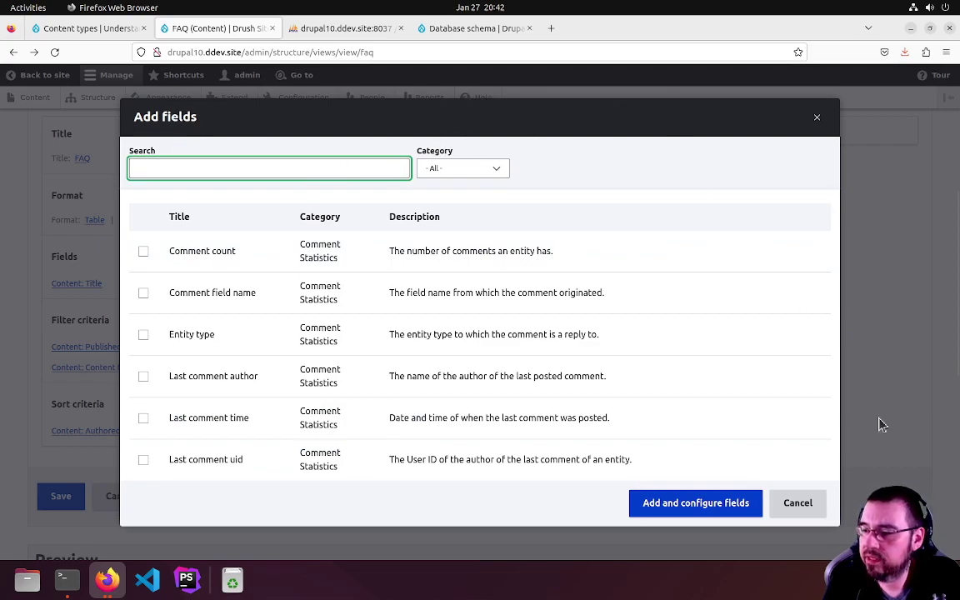
left_click(807, 502)
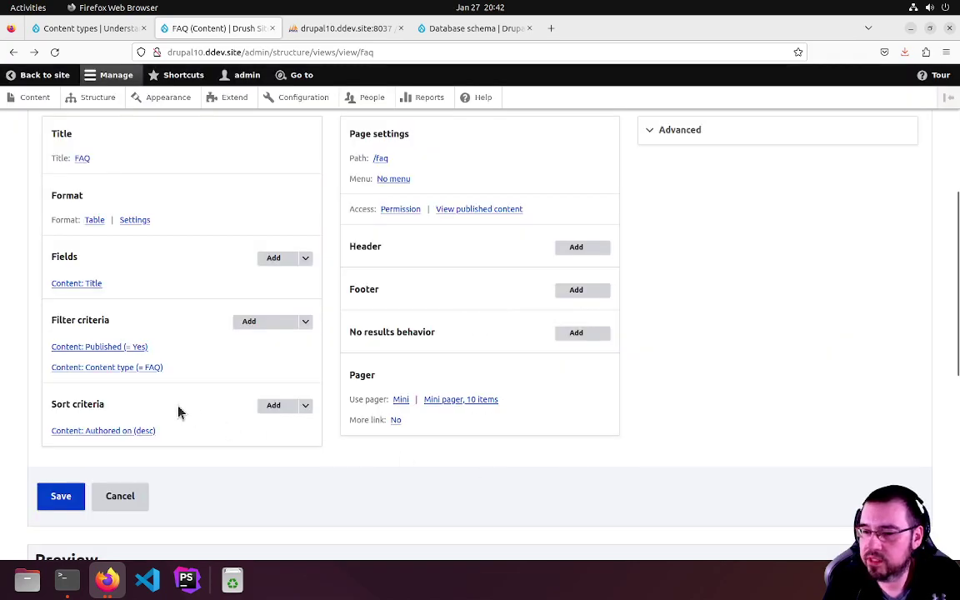
- Filter the available fields to the Content category and add the Body field to the view
left_click(273, 260)
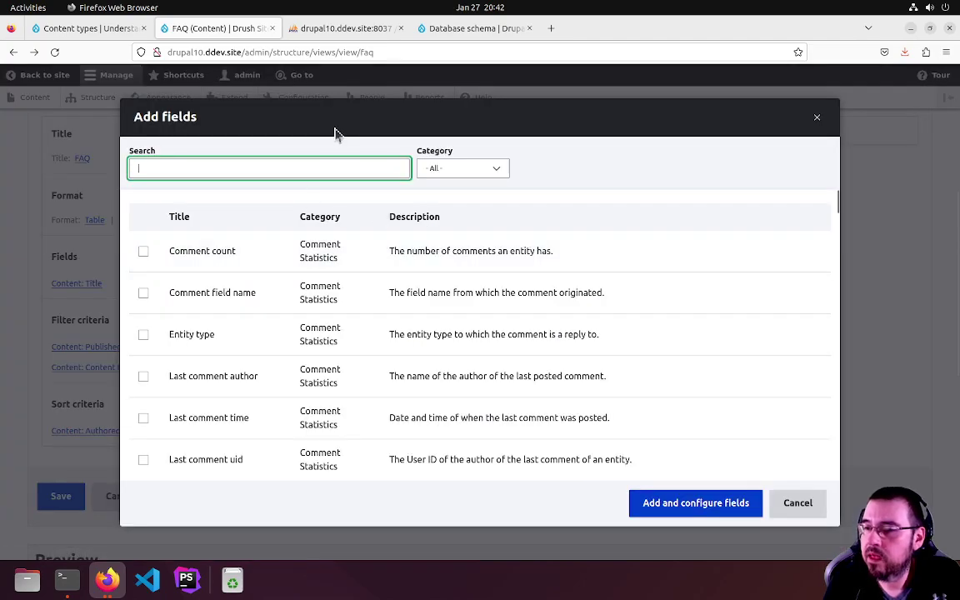
left_click(447, 171)
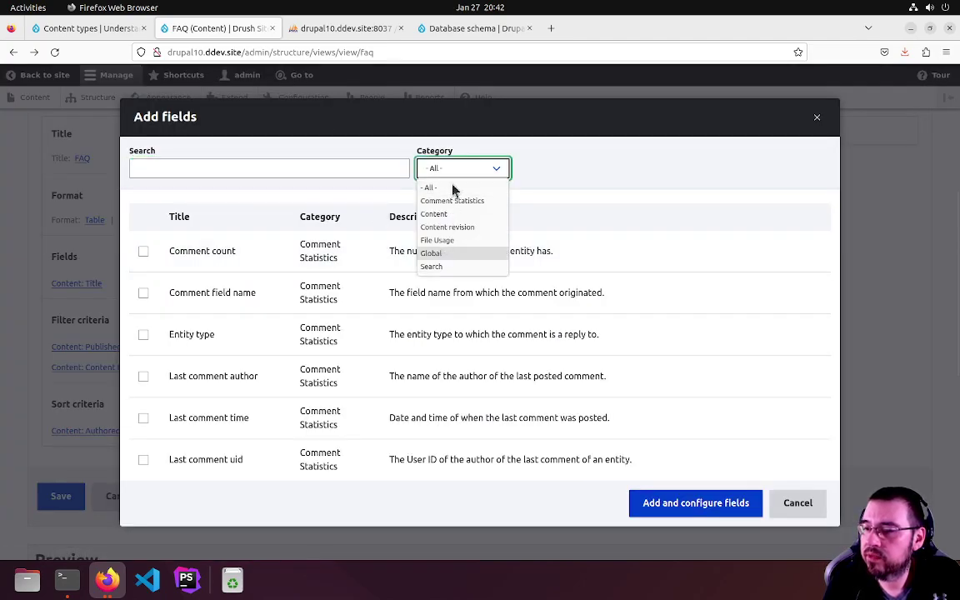
left_click(562, 172)
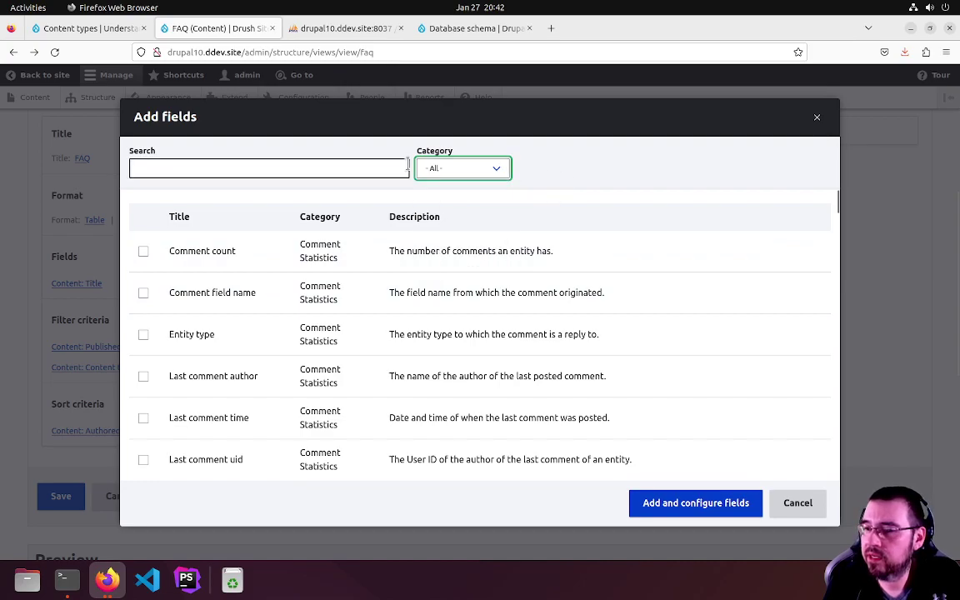
left_click(450, 171)
left_click(435, 215)
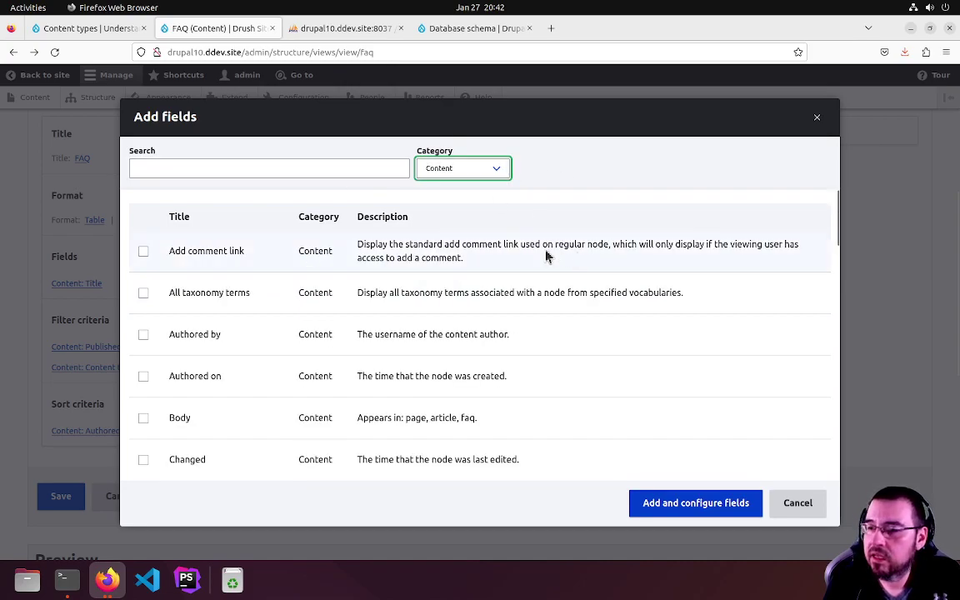
scroll(451, 290, "down", 3)
scroll(446, 272, "up", 2)
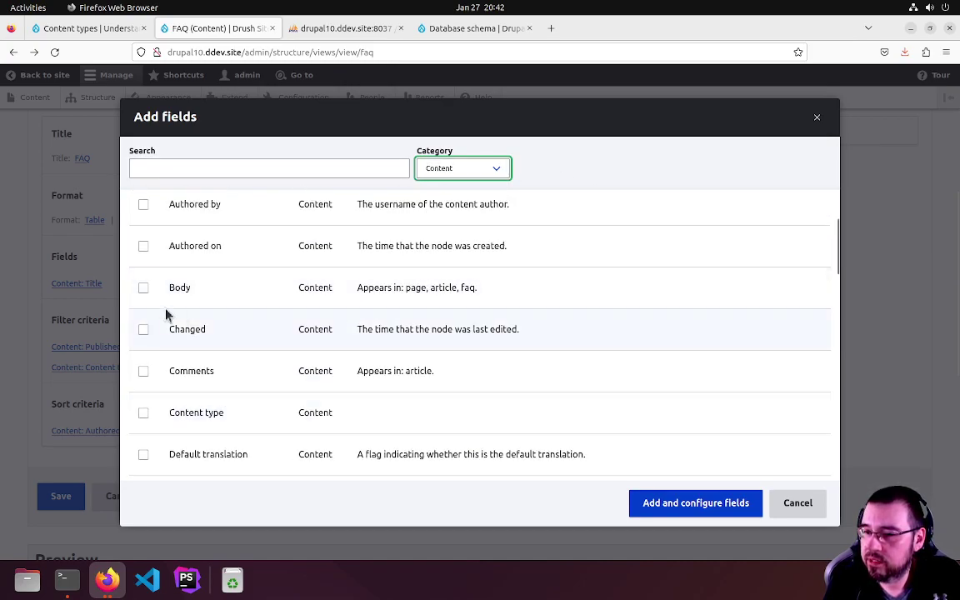
left_click(143, 289)
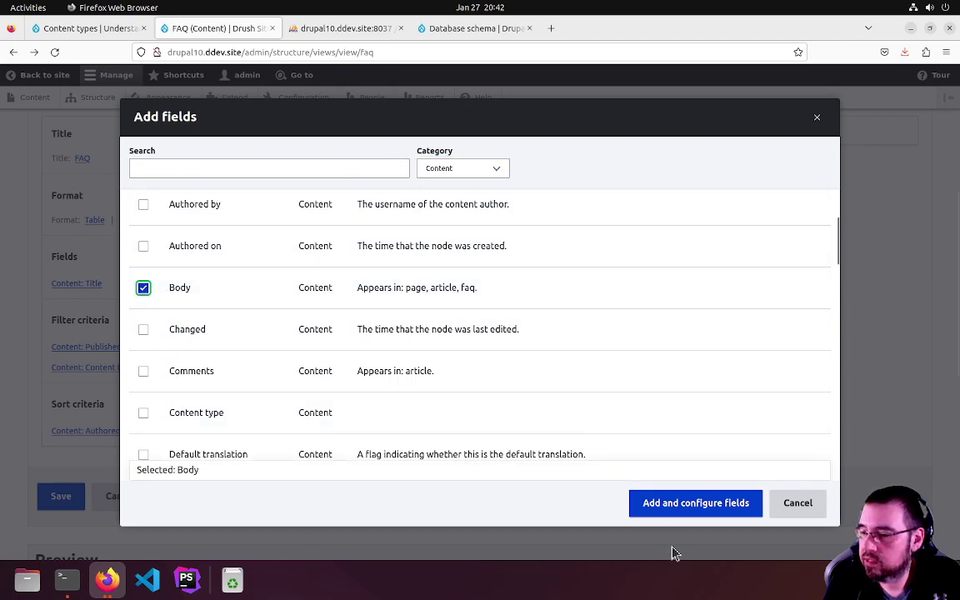
left_click(697, 504)
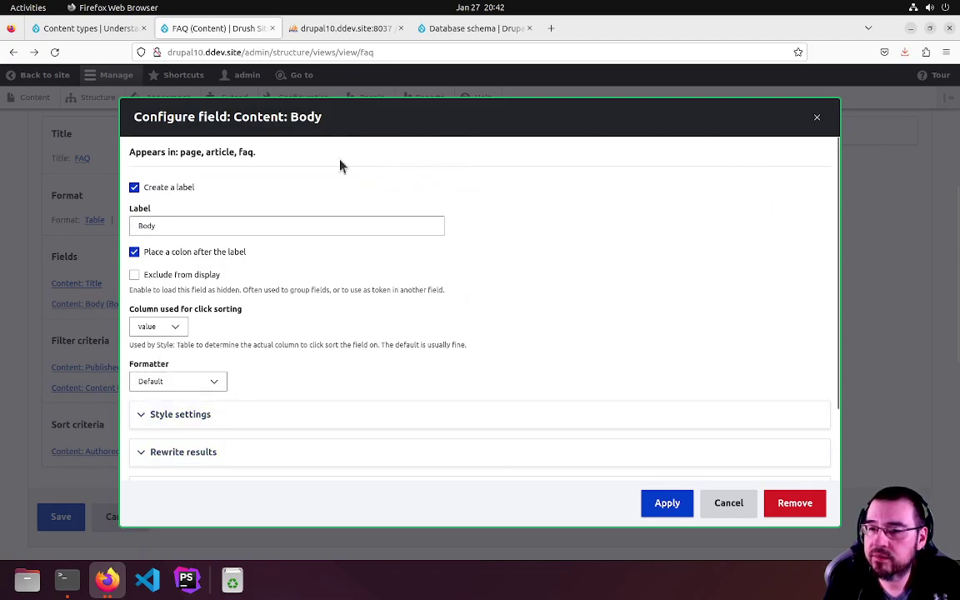
- Keep the Body field's label enabled, set it to Answer, apply it and save the view
left_click(180, 188)
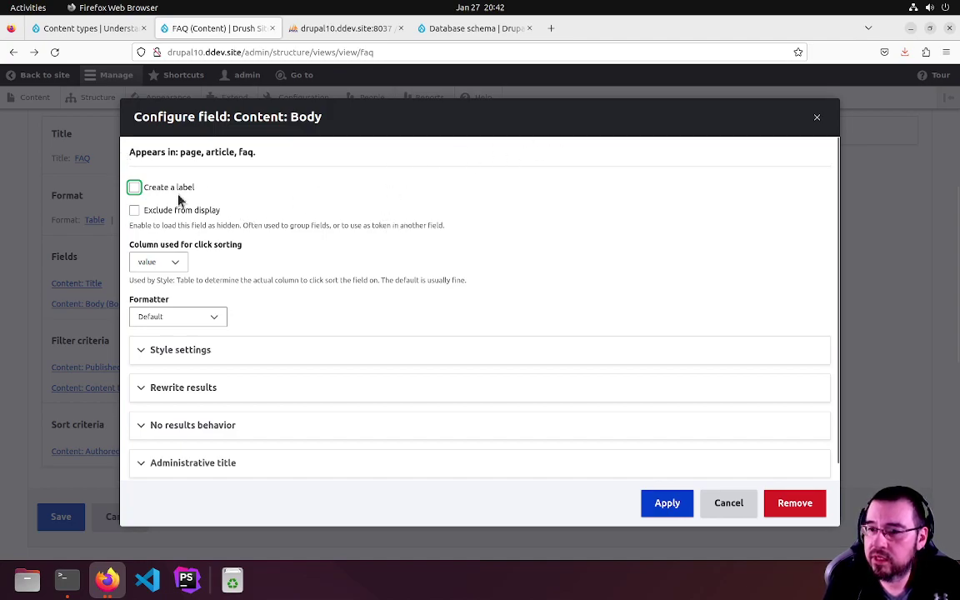
left_click(177, 190)
left_click_drag(233, 226, 67, 233)
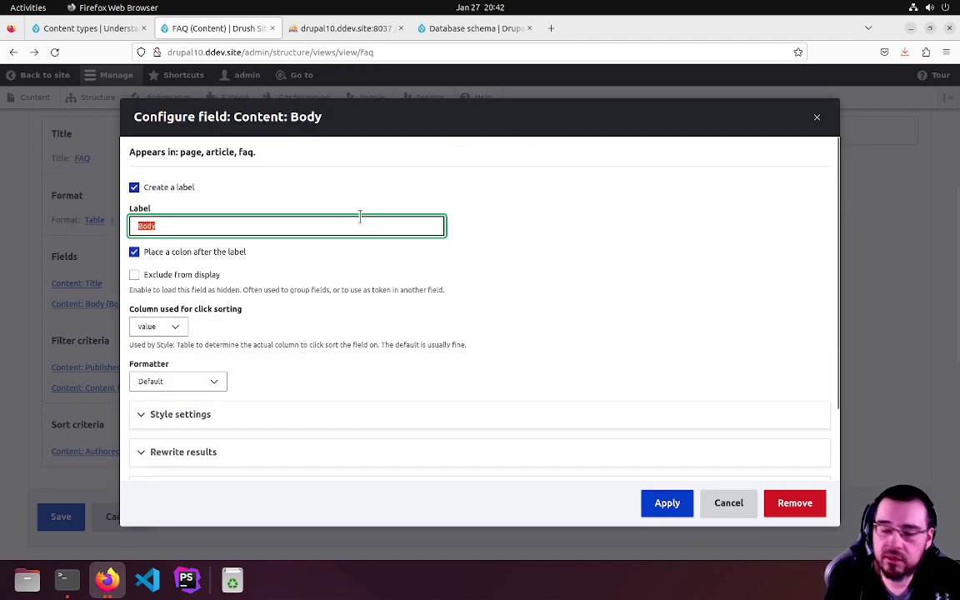
type("Answer")
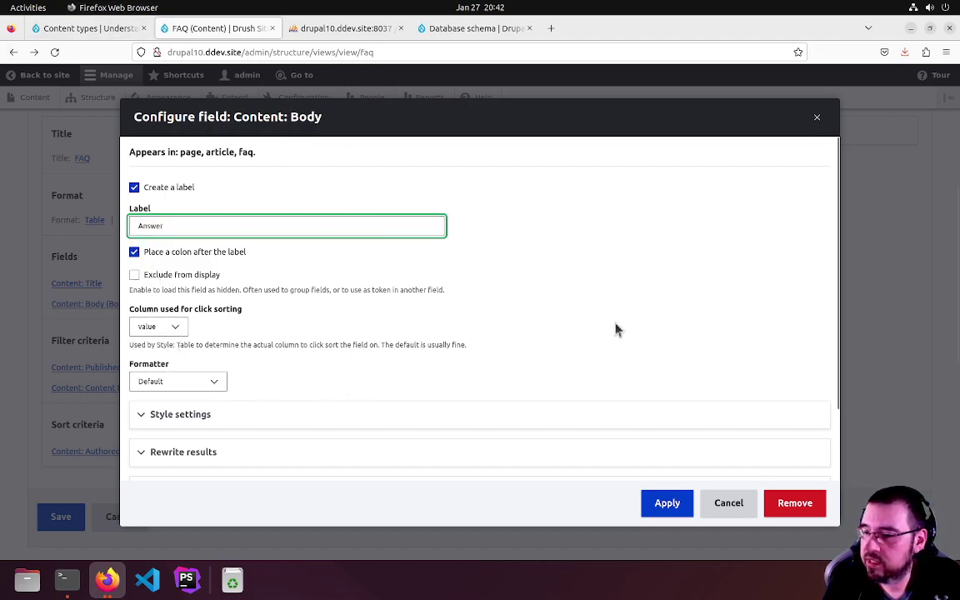
left_click(684, 508)
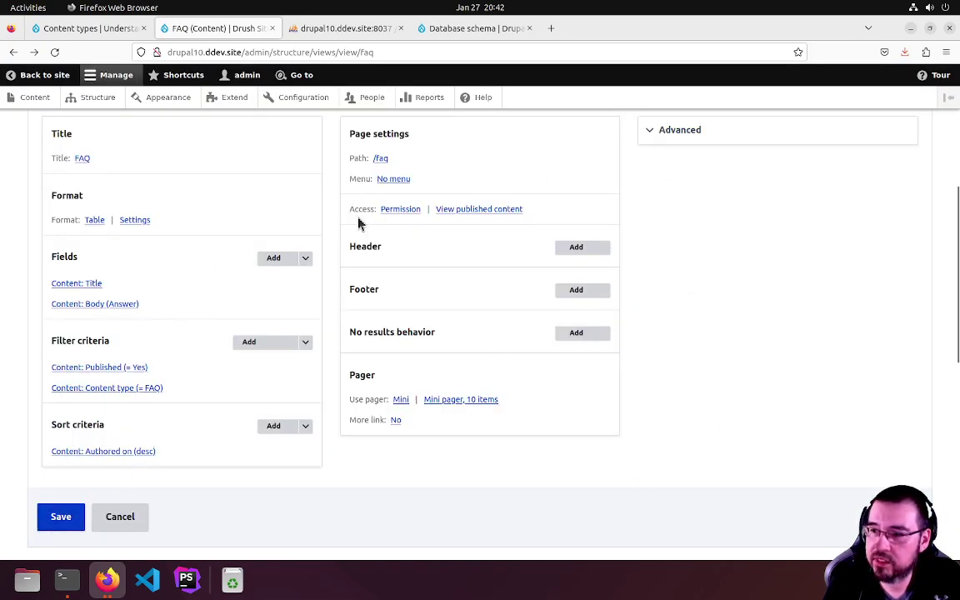
left_click(62, 519)
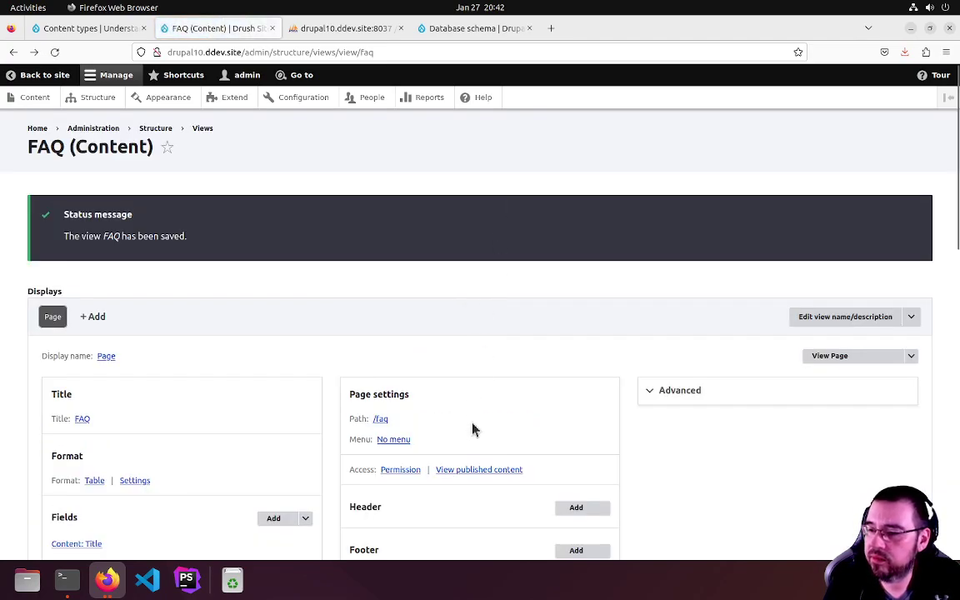
- Open the view's page at drupal10.ddev.site/faq to look at the resulting table
left_click(382, 419)
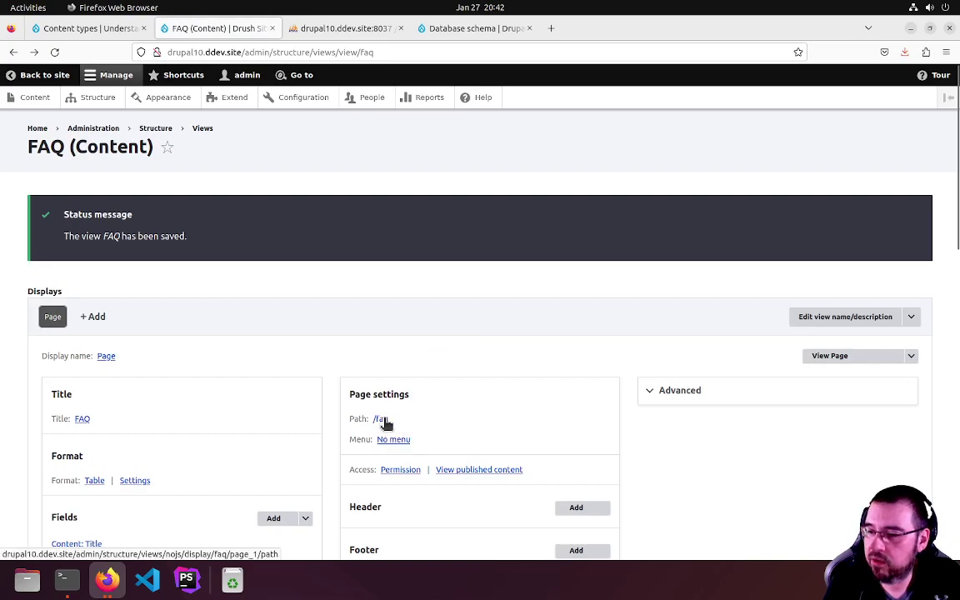
key("Escape")
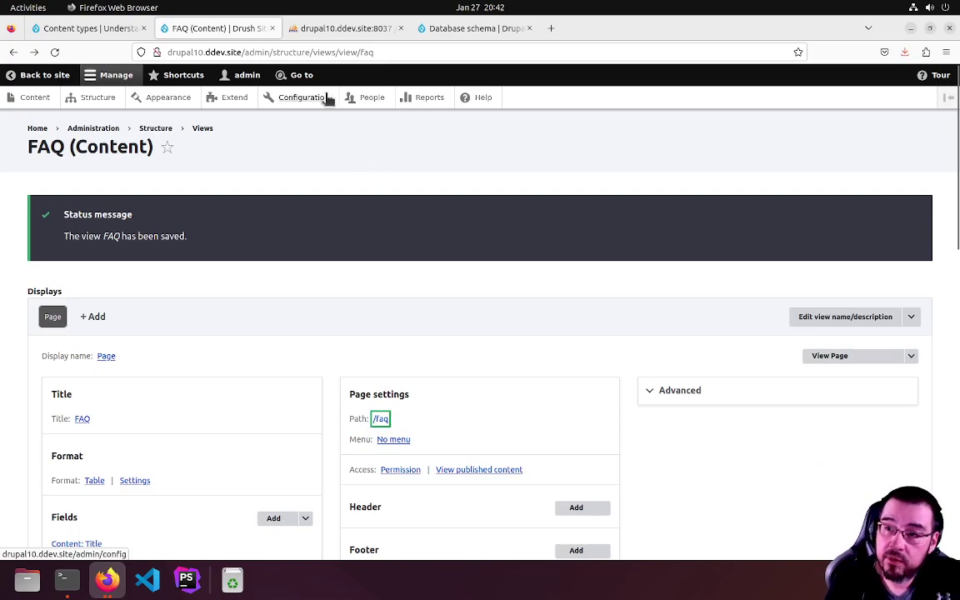
left_click(246, 52)
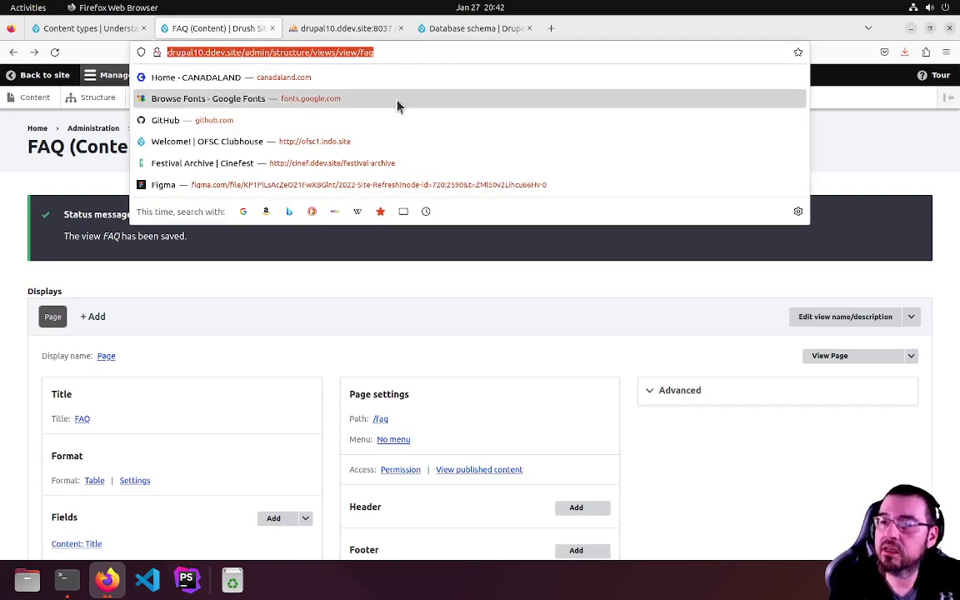
key("End")
key("ctrl+shift+Left")
key("ctrl+shift+Left")
key("ctrl+shift+Left")
key("ctrl+shift+Left")
key("ctrl+shift+Left")
type("faq")
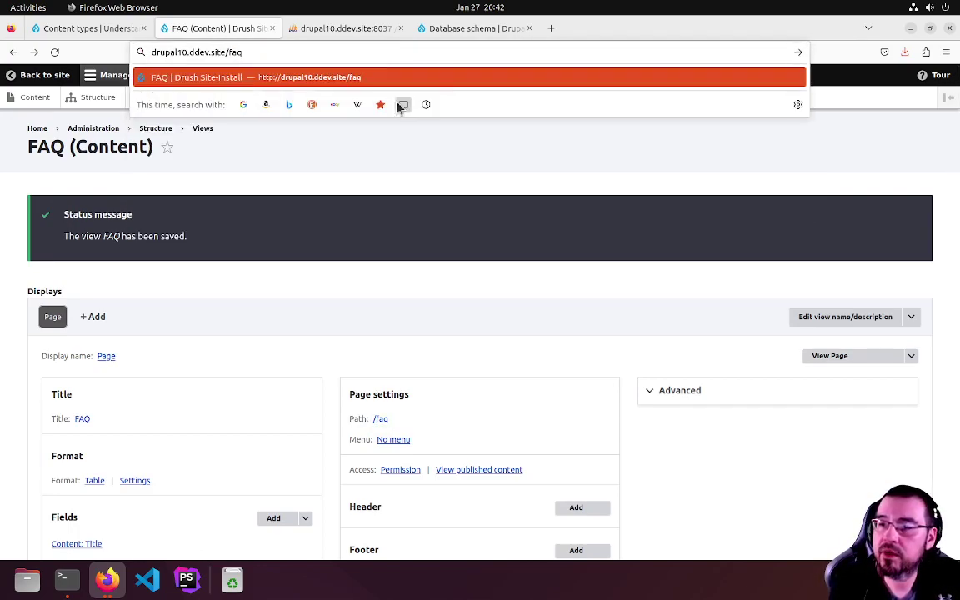
key("Return")
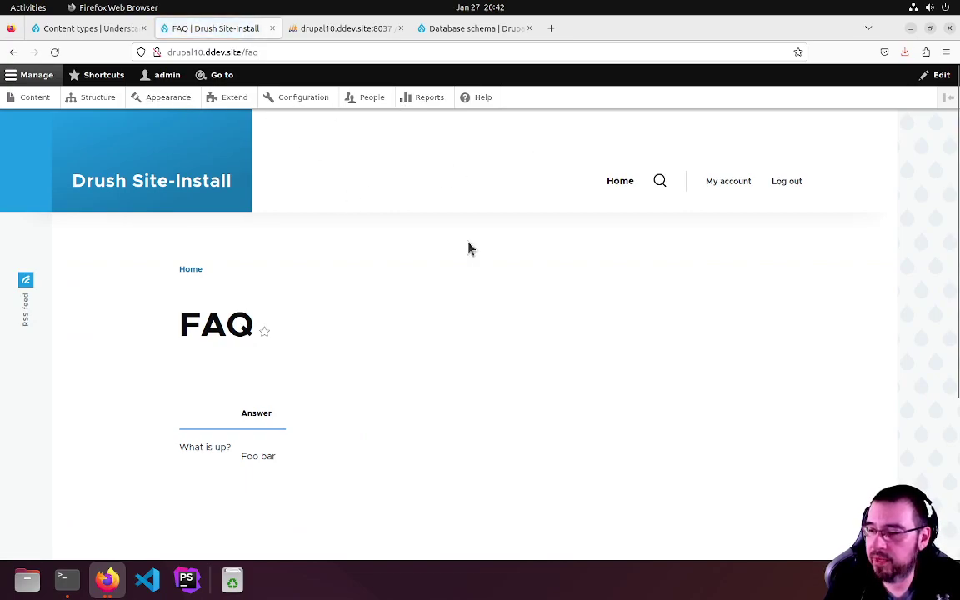